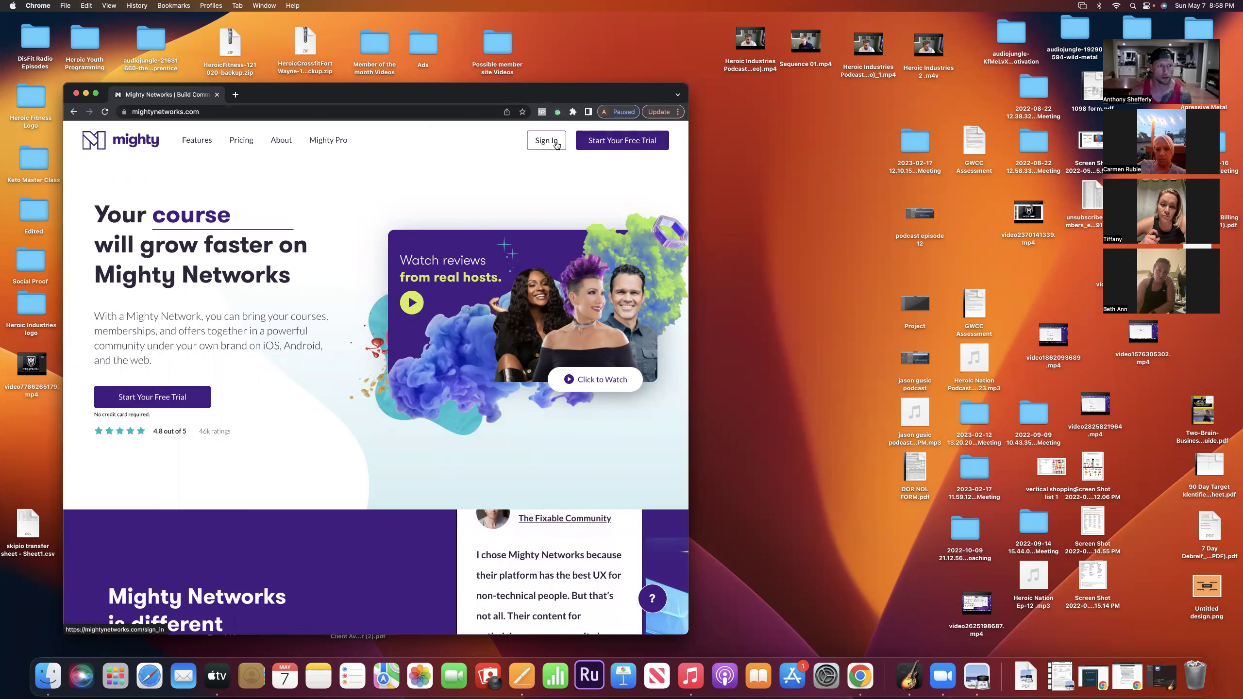
# Go to the Mighty Networks sign-in page, search for the network "heroic ind" and open Heroic Industries.
pyautogui.click(561, 142)
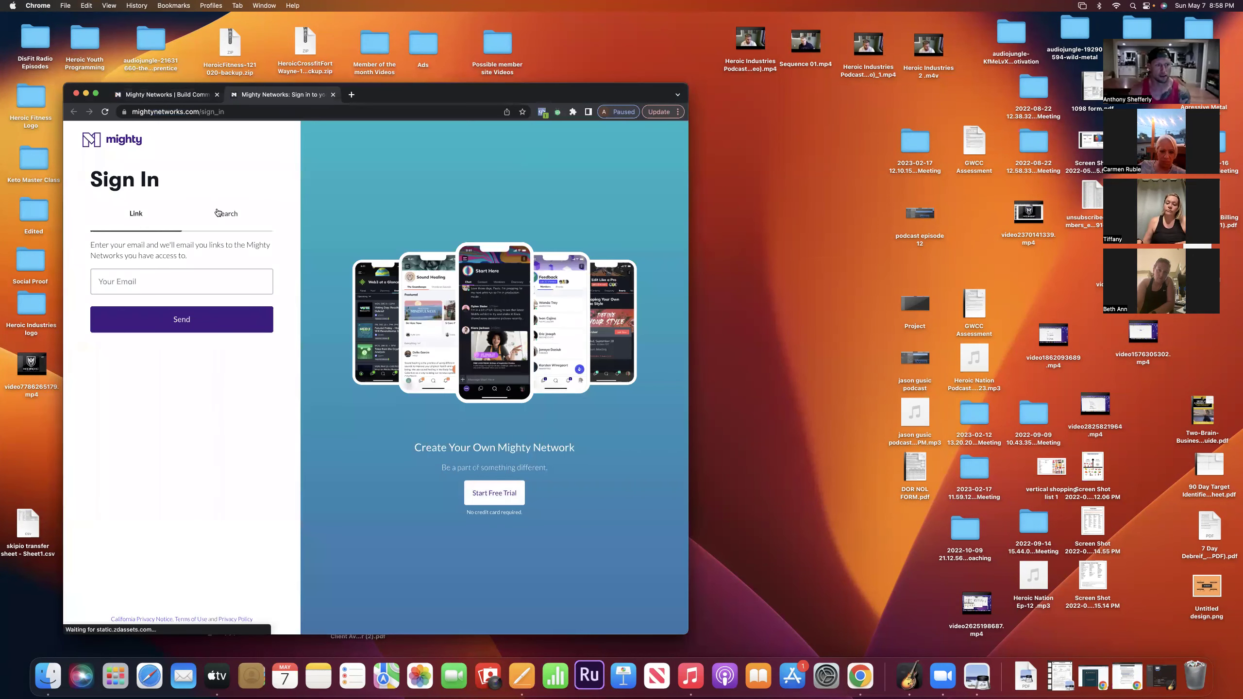
pyautogui.click(217, 214)
pyautogui.write('heroic ind')
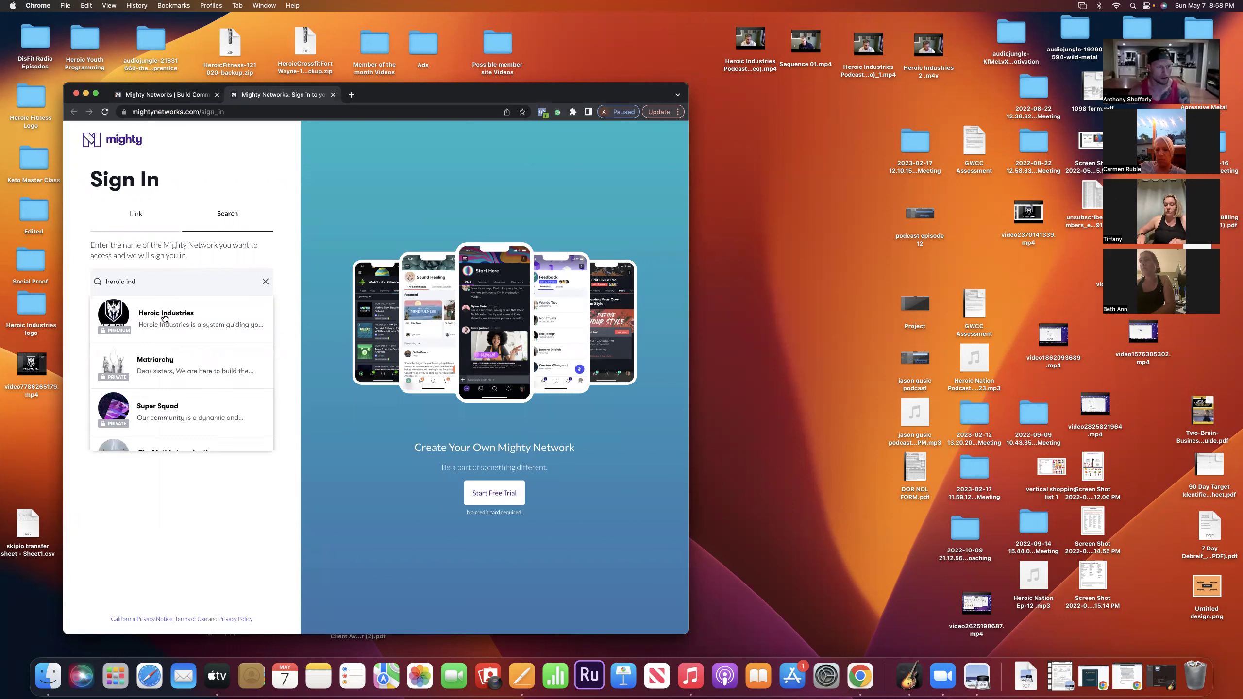
pyautogui.click(165, 316)
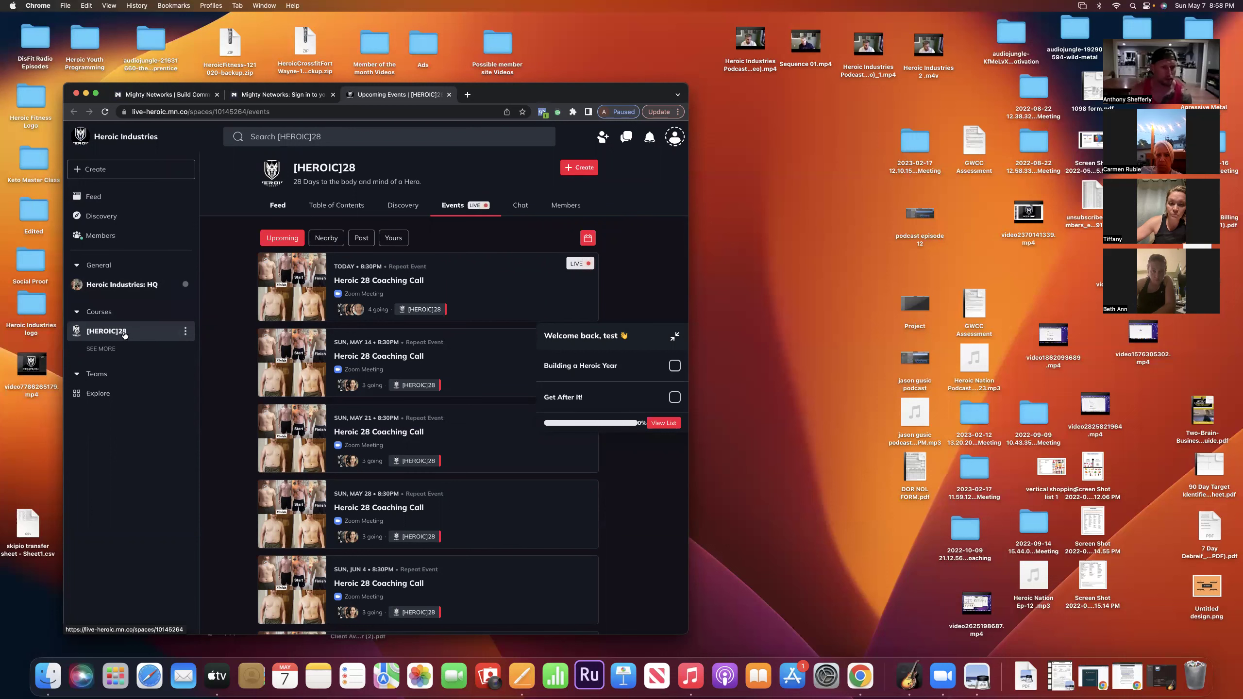
# Open the [HEROIC]28 course and show its table of contents.
pyautogui.click(150, 335)
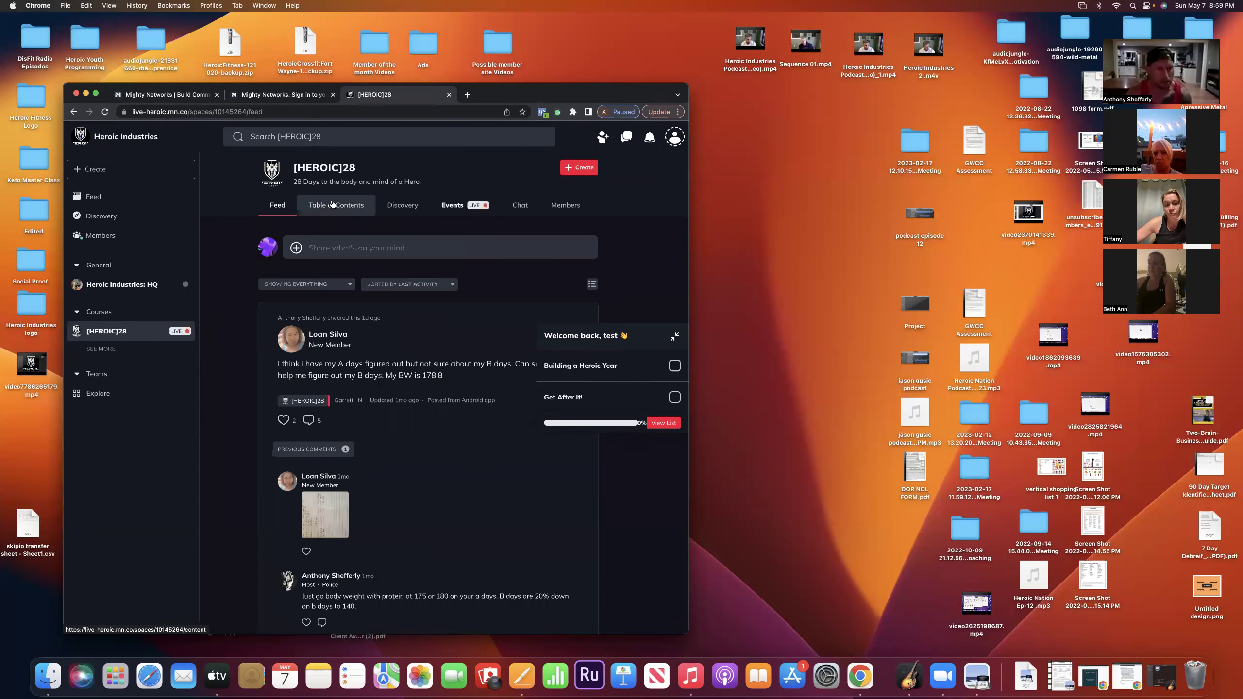
pyautogui.click(345, 207)
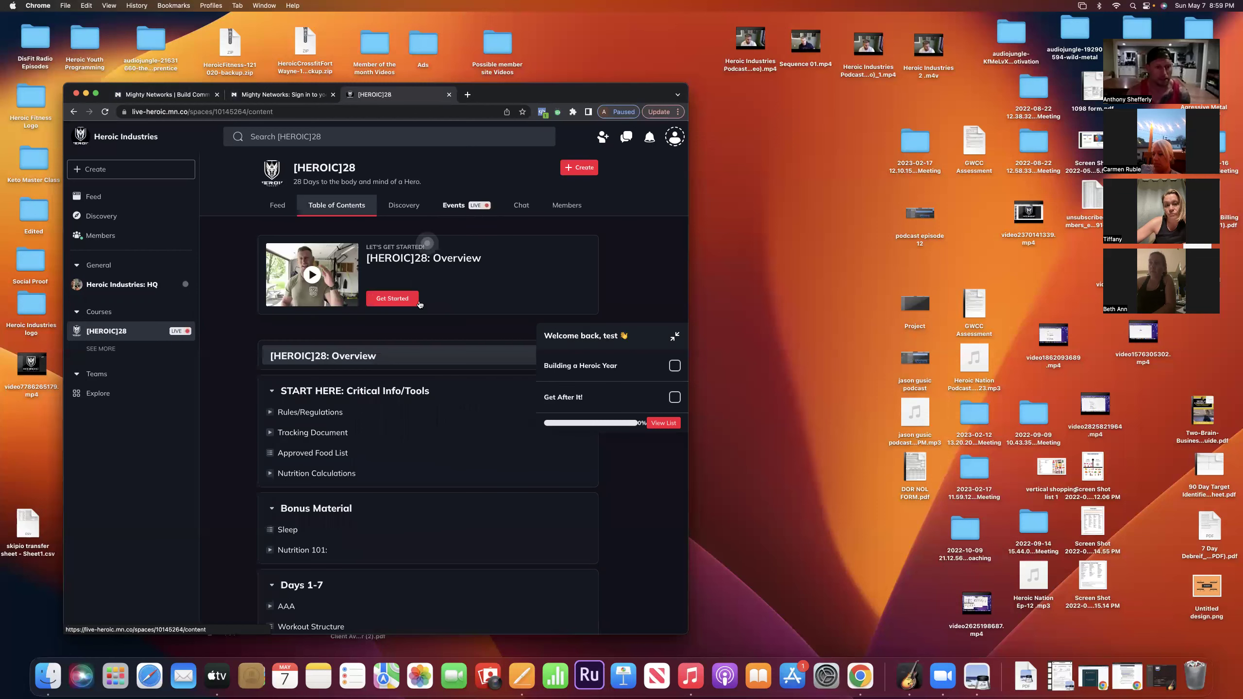
# Examine the course outline from START HERE and Bonus Material through the weekly AAA, AAB, ABB and BBB sections to Next Step.
pyautogui.scroll(-4, 419, 305)
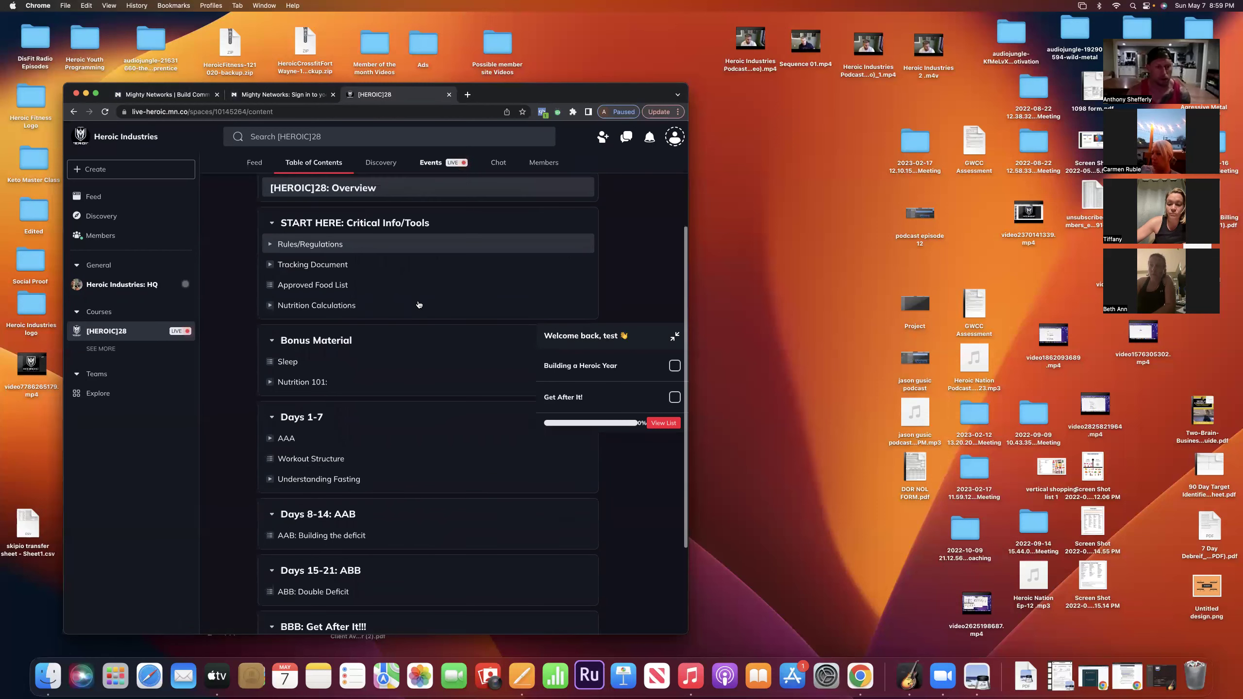
pyautogui.scroll(-3, 419, 304)
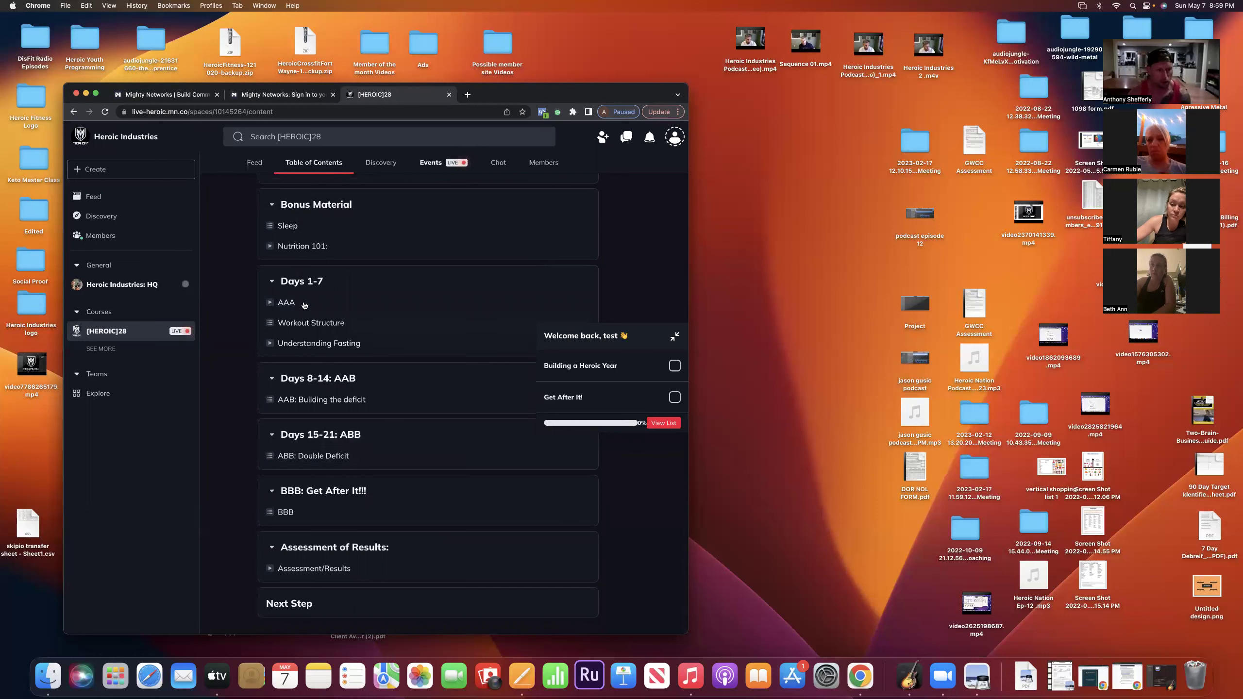
pyautogui.scroll(1, 362, 406)
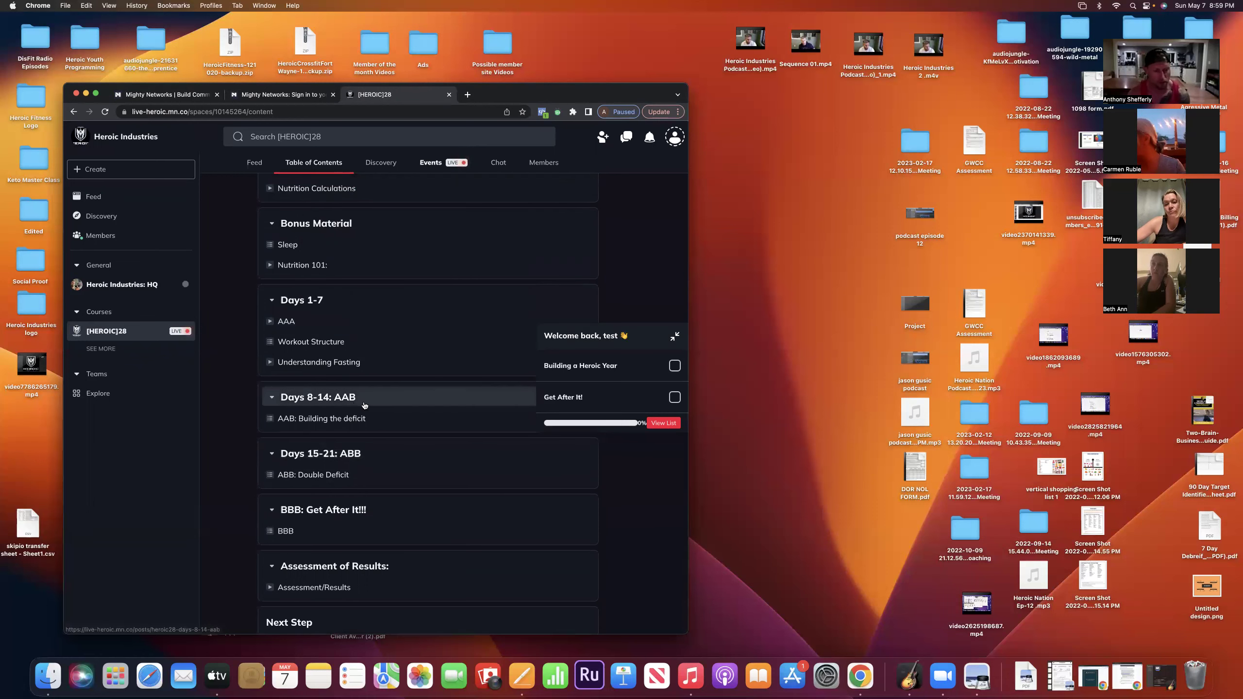
pyautogui.scroll(1, 369, 426)
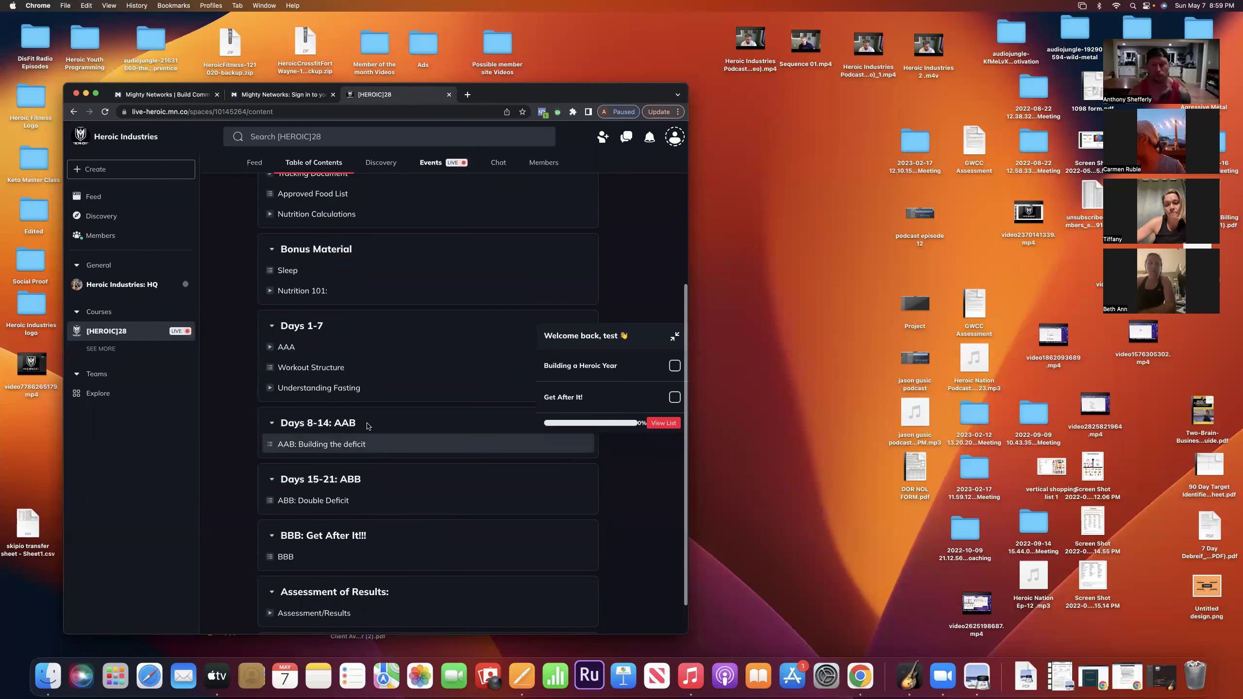
pyautogui.scroll(2, 368, 427)
pyautogui.scroll(4, 372, 425)
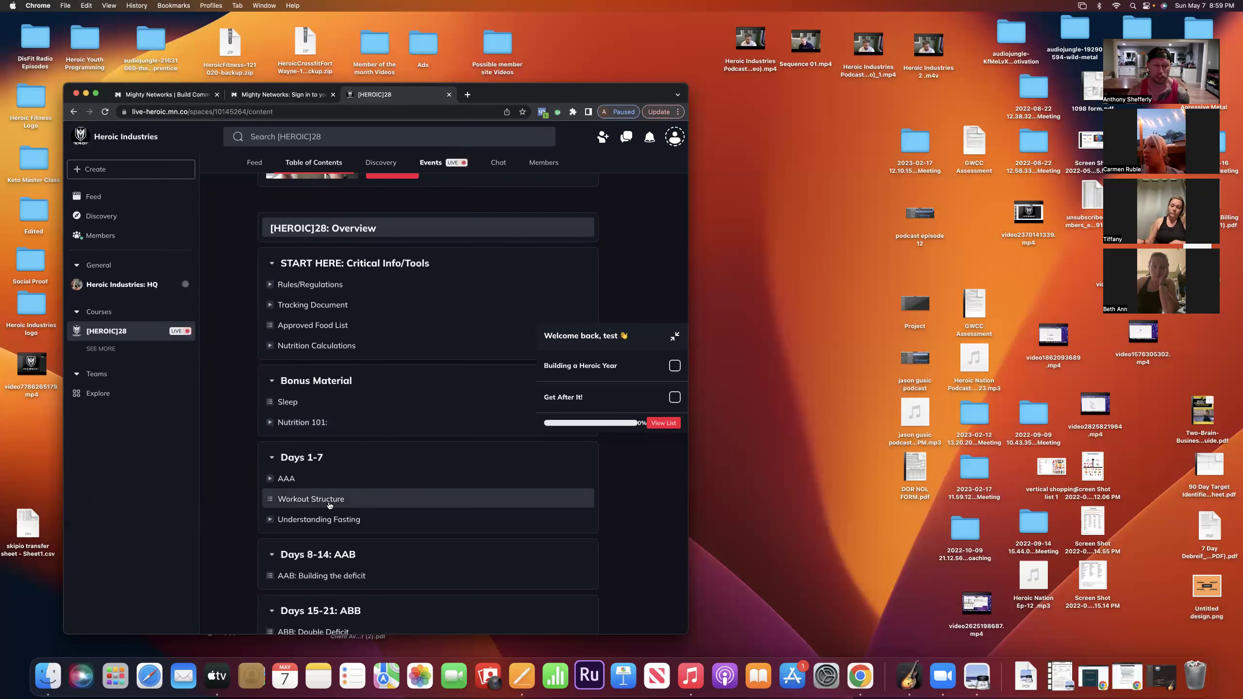
pyautogui.scroll(-2, 335, 520)
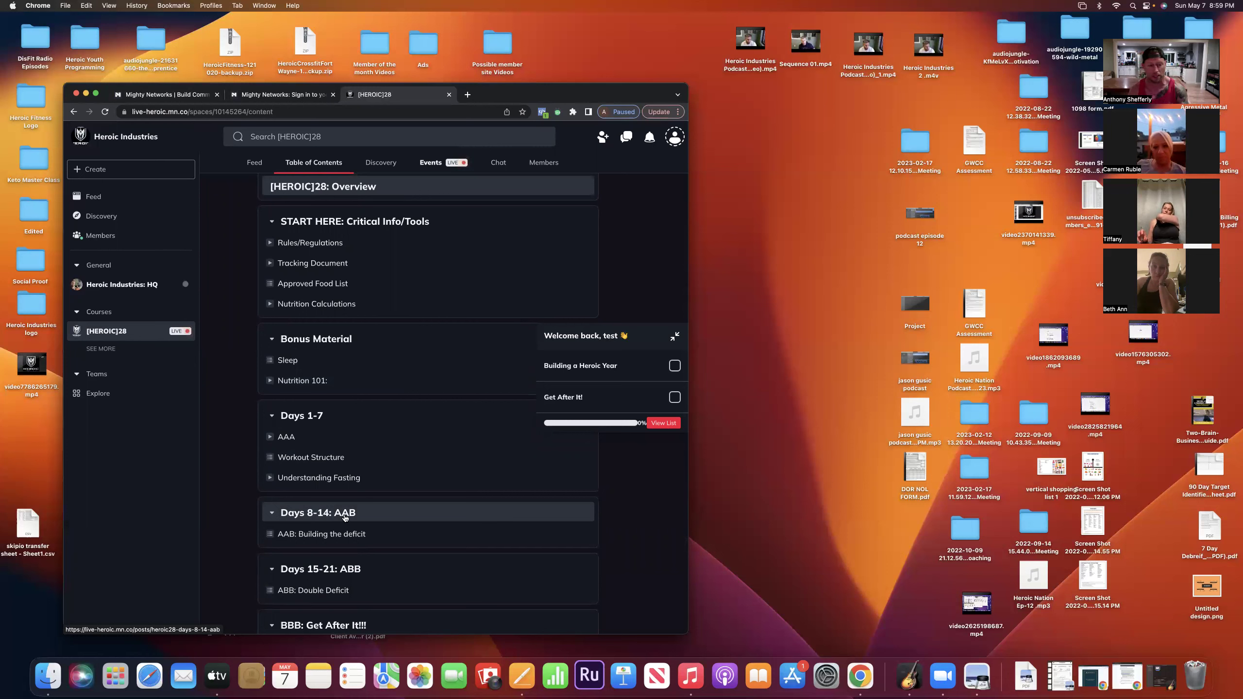
pyautogui.scroll(-1, 372, 530)
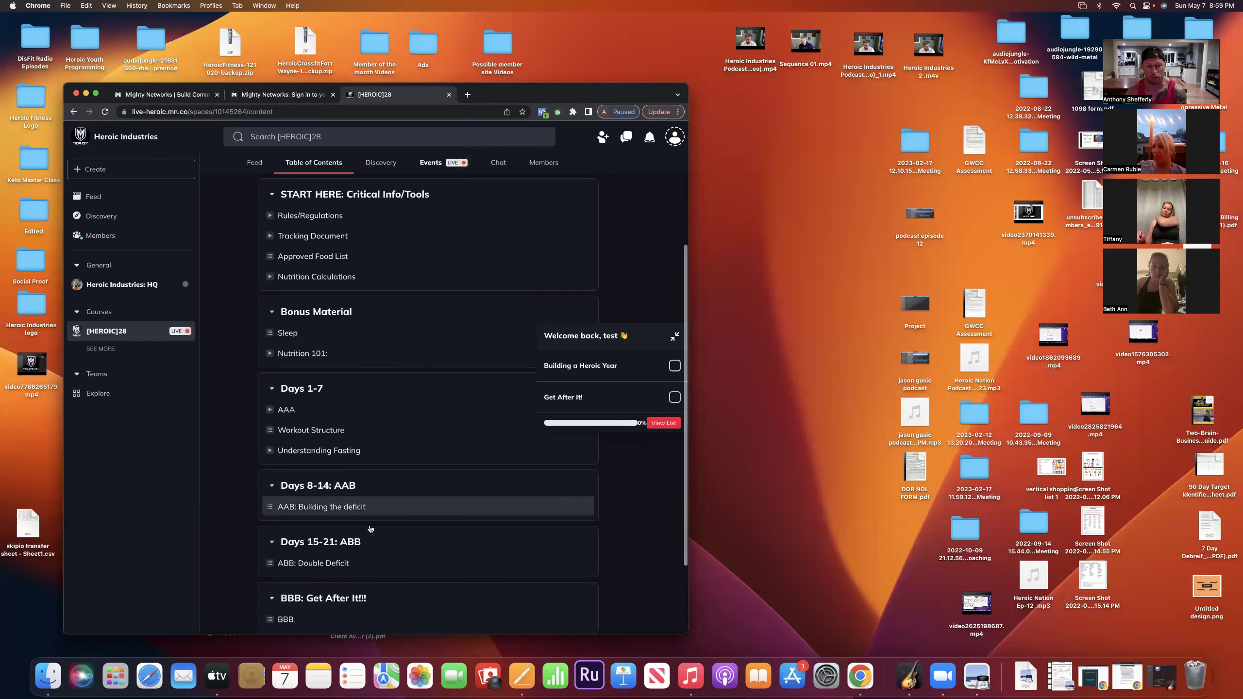
pyautogui.scroll(-1, 378, 538)
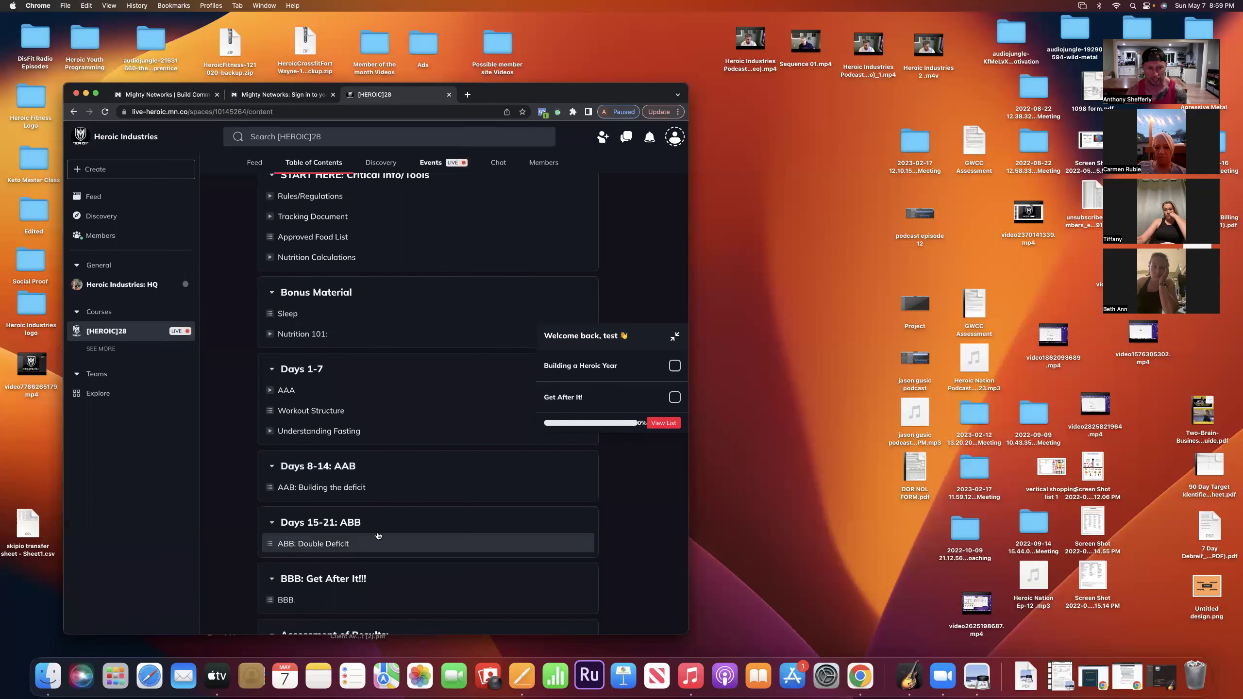
pyautogui.scroll(-1, 377, 538)
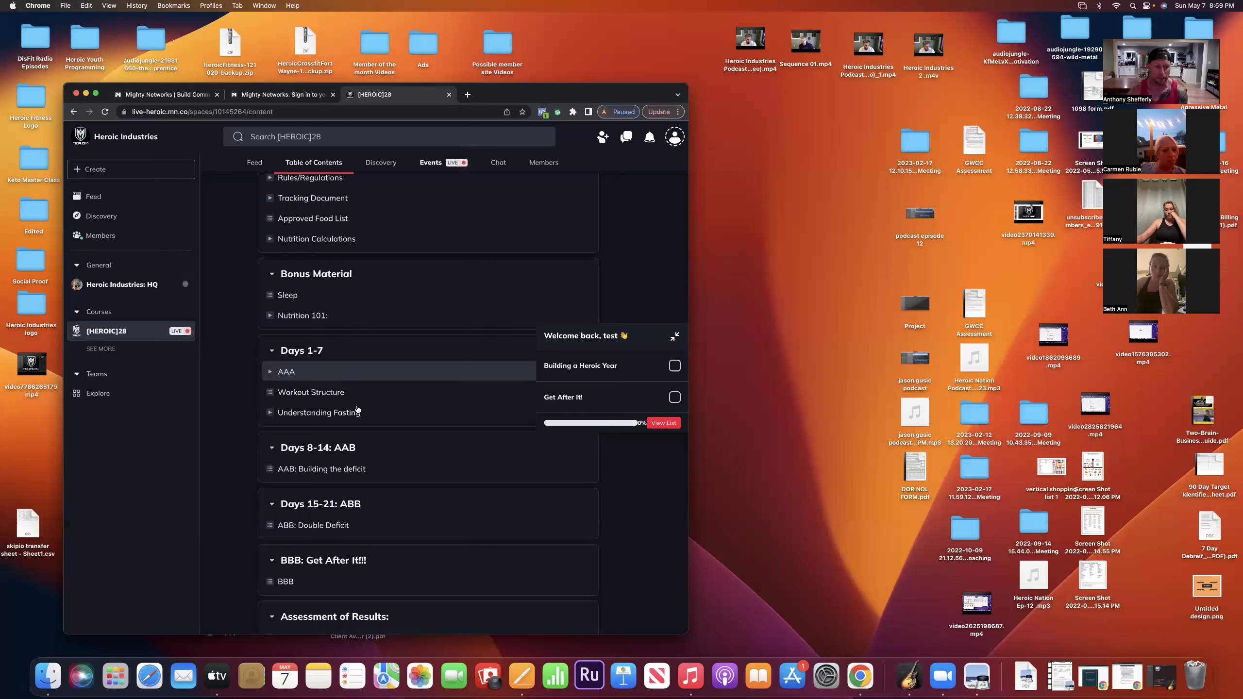
pyautogui.scroll(-2, 377, 462)
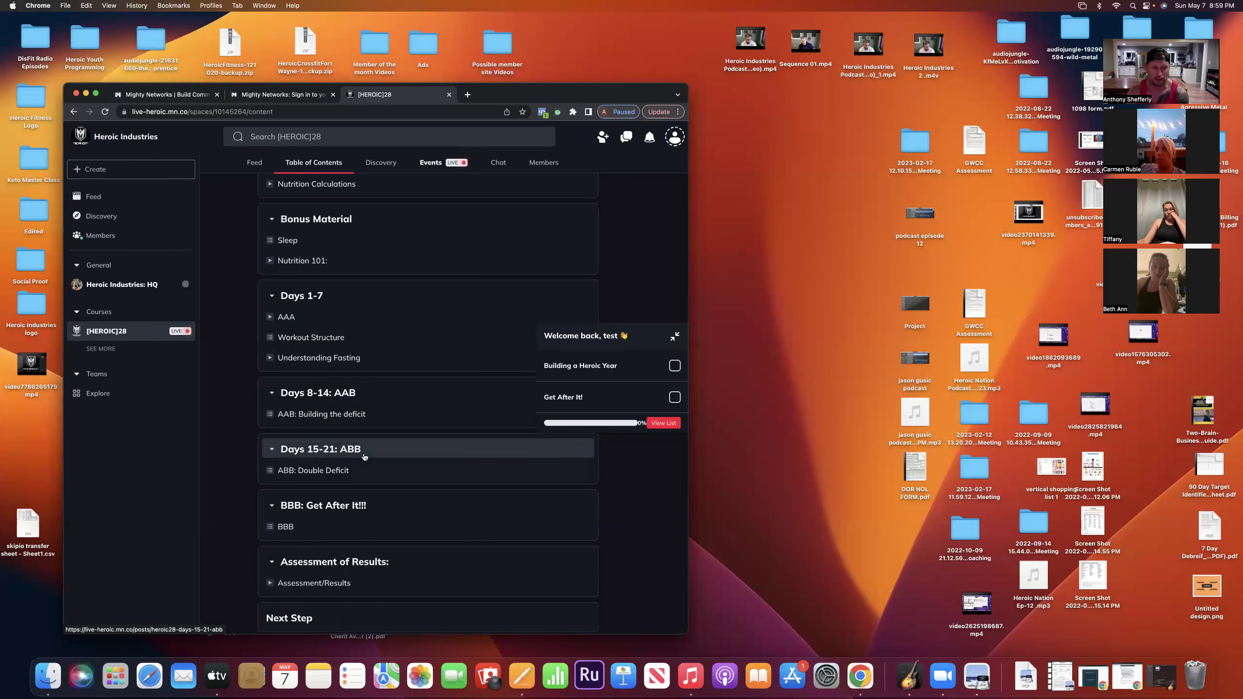
pyautogui.scroll(-1, 340, 491)
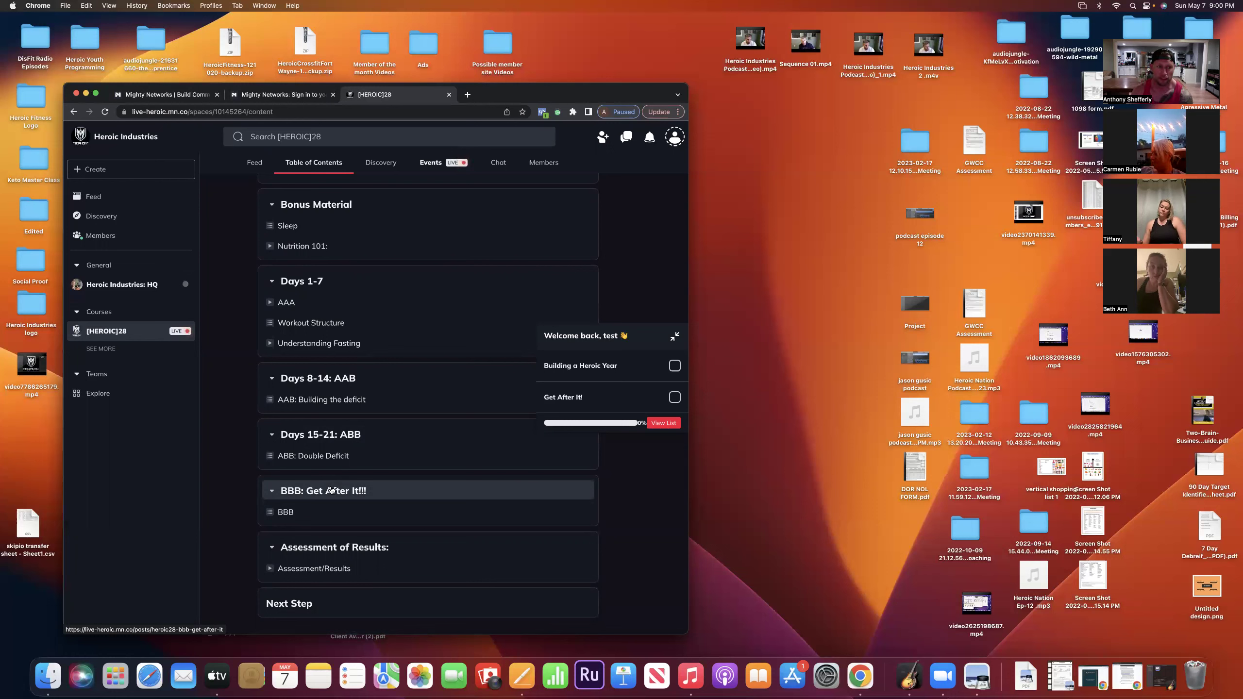
# Open the Nutrition Calculations lesson under START HERE, look through its videos and instructions, and close it.
pyautogui.scroll(3, 338, 487)
pyautogui.scroll(2, 324, 444)
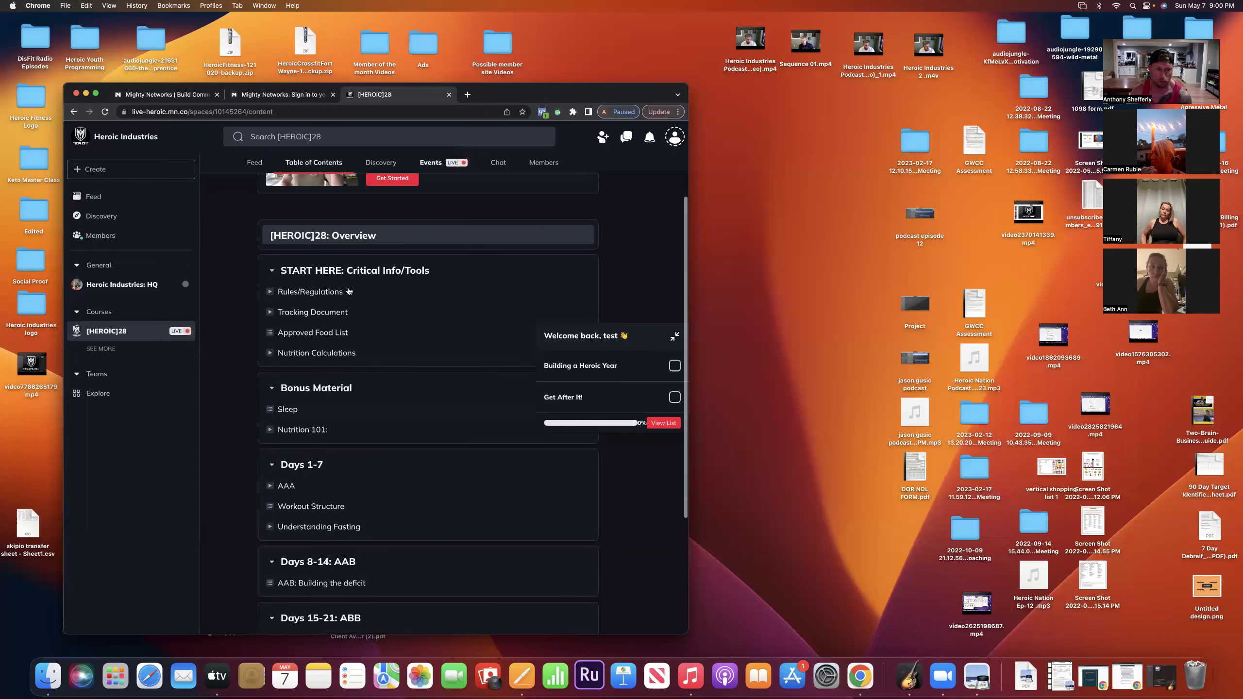
pyautogui.scroll(2, 353, 416)
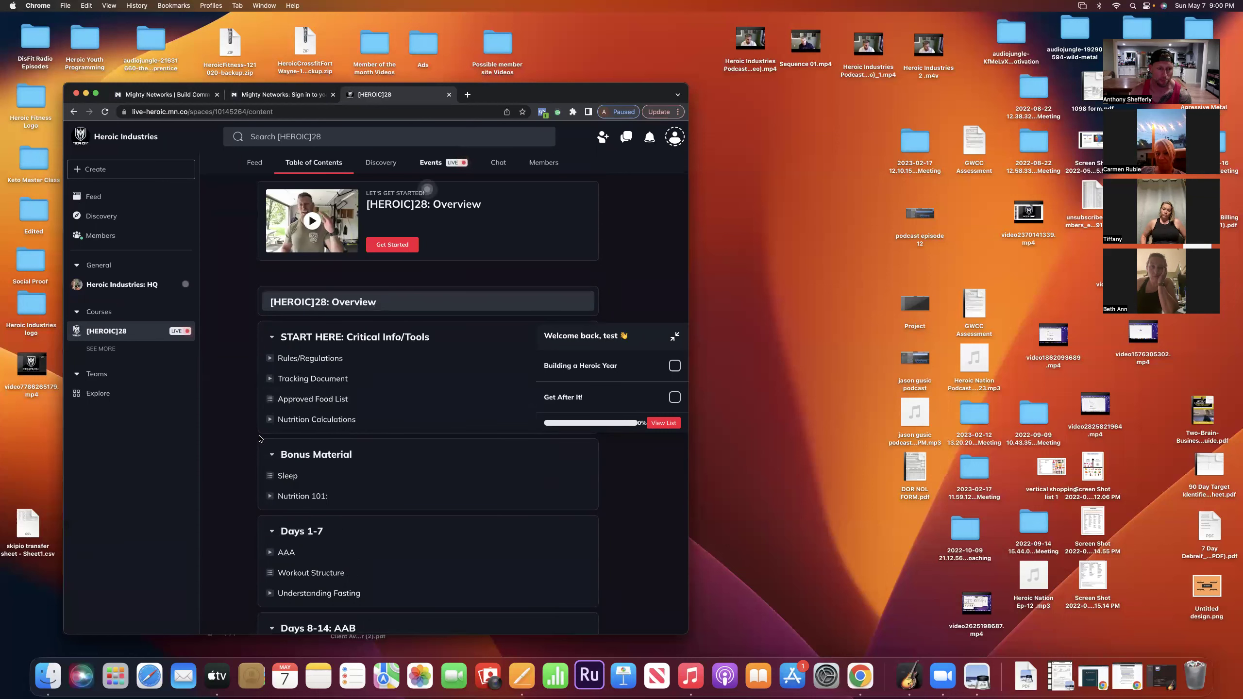
pyautogui.scroll(-1, 259, 435)
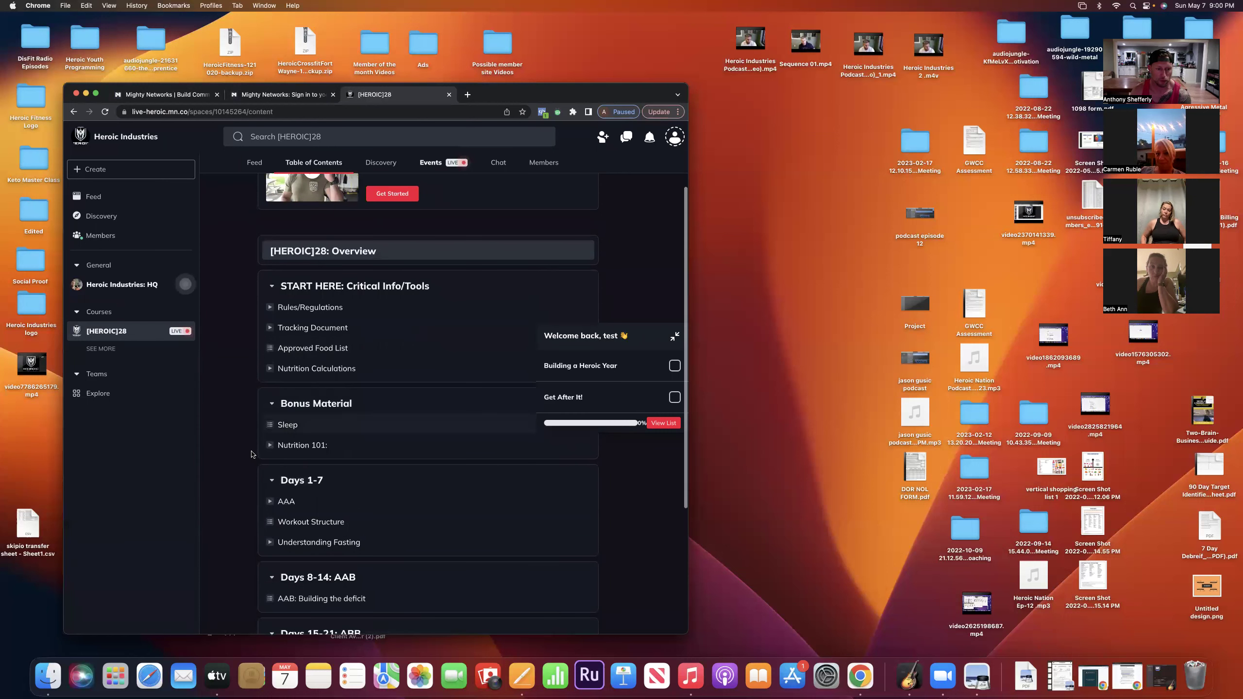
pyautogui.click(317, 369)
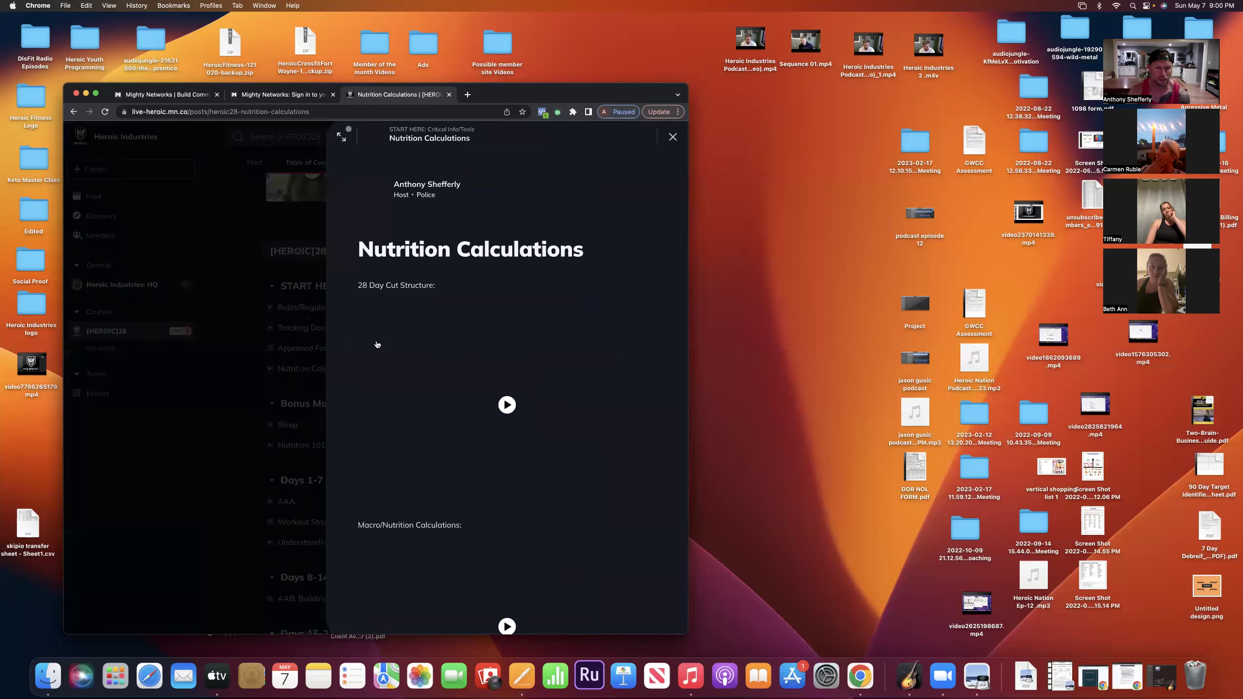
pyautogui.scroll(-3, 401, 350)
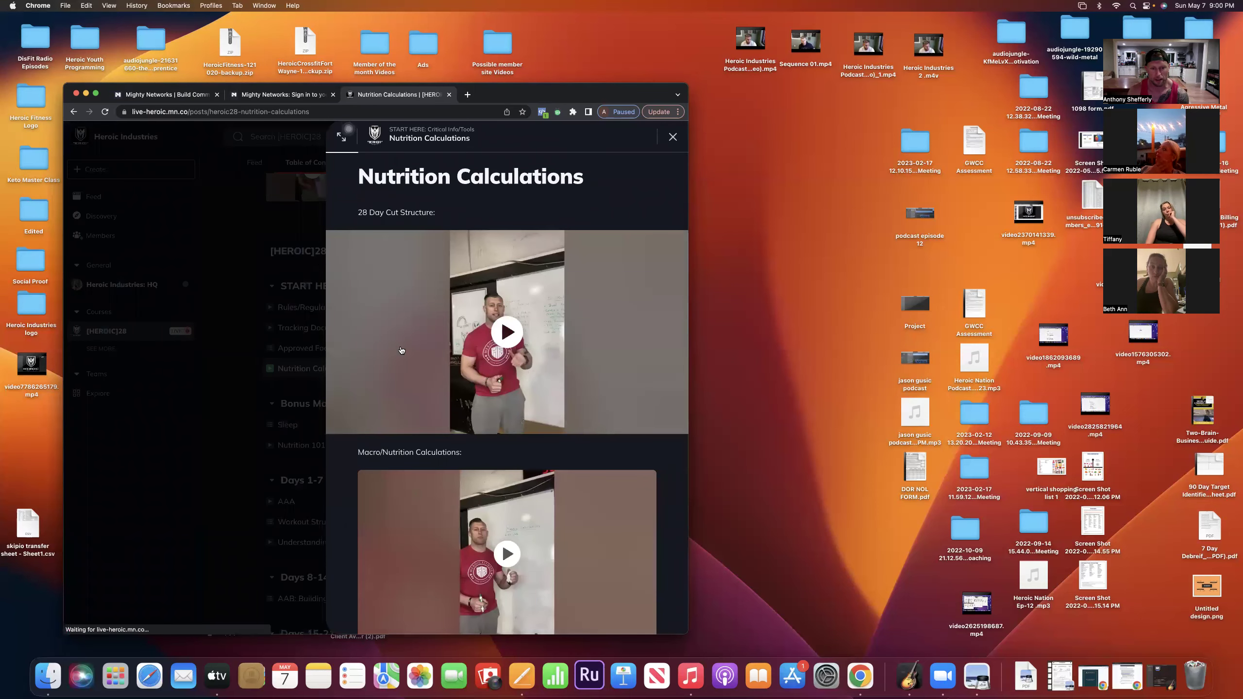
pyautogui.scroll(-2, 401, 350)
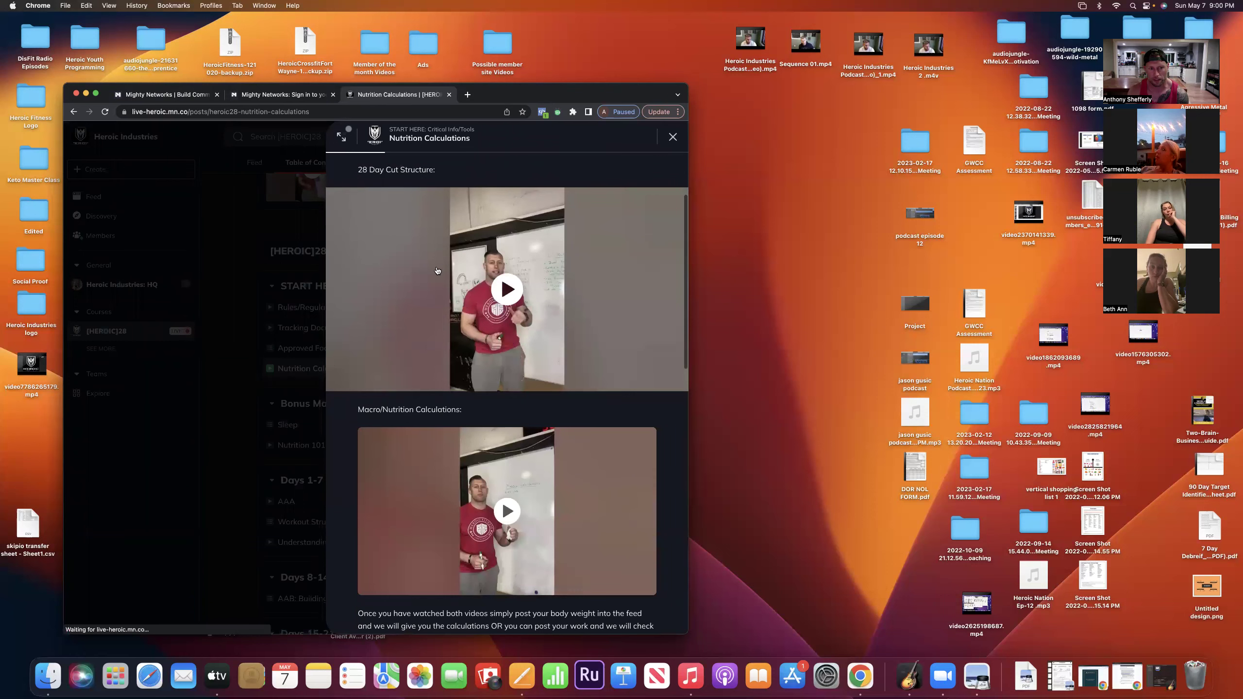
pyautogui.scroll(1, 462, 358)
pyautogui.scroll(-2, 462, 356)
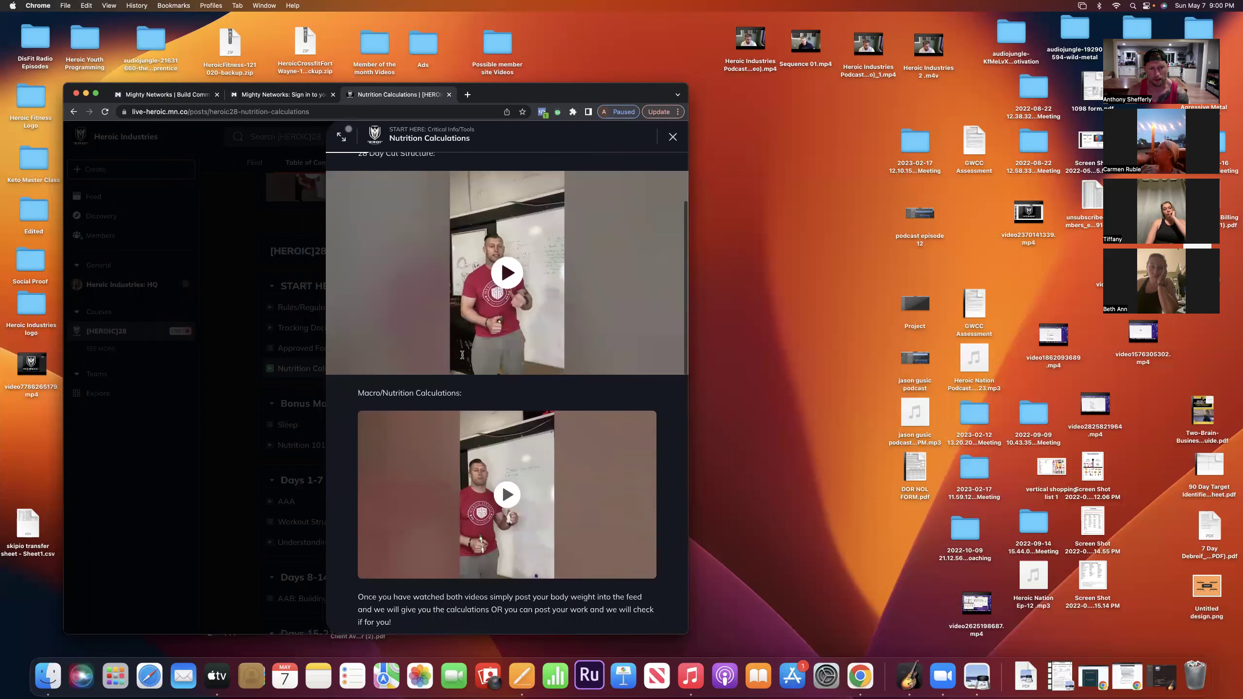
pyautogui.scroll(-10, 479, 438)
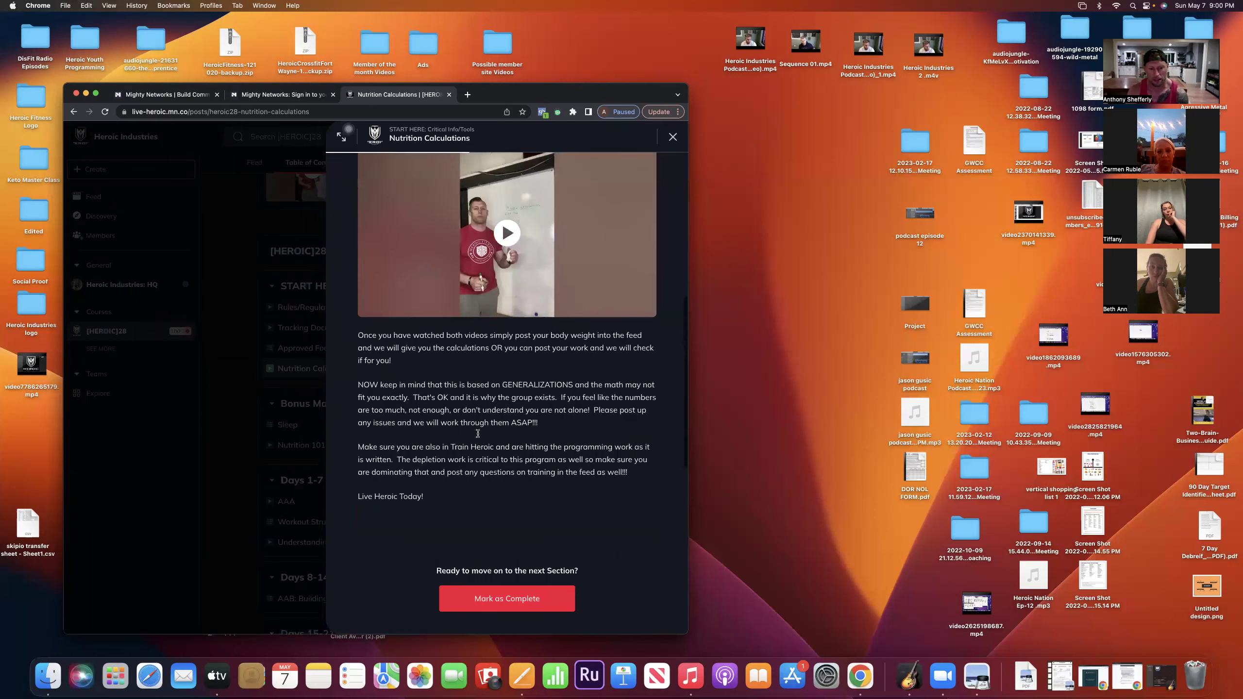
pyautogui.scroll(-6, 479, 438)
pyautogui.scroll(20, 478, 437)
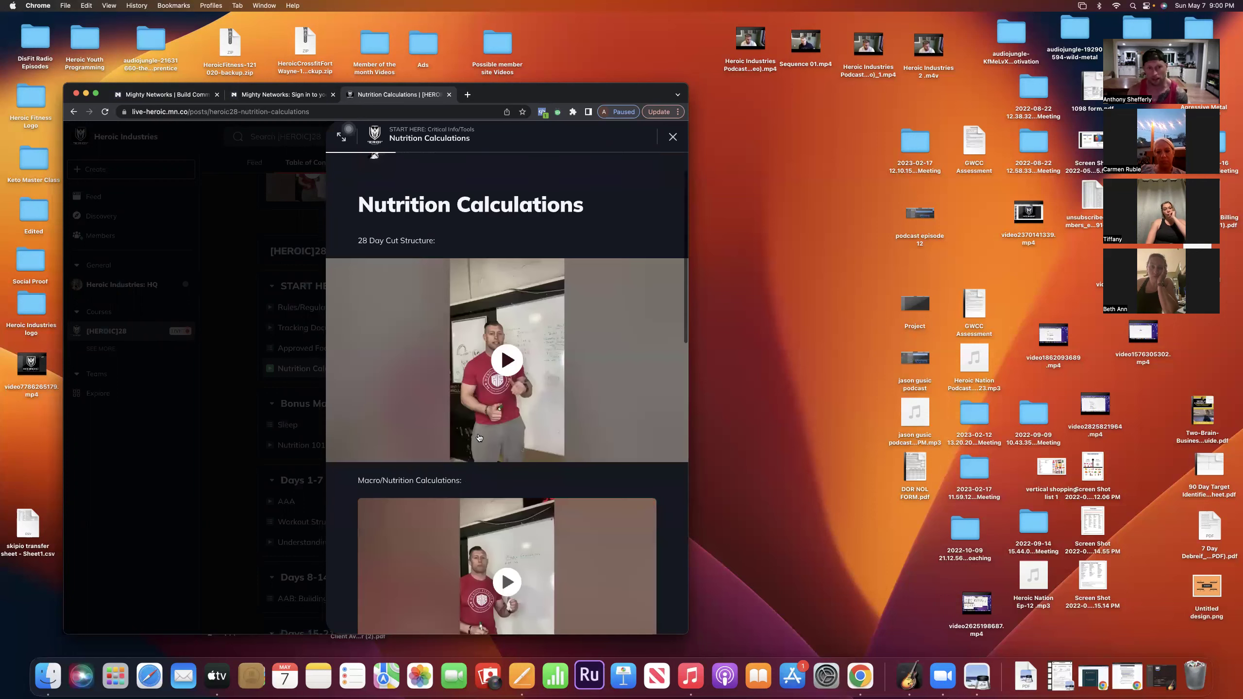
pyautogui.scroll(2, 471, 406)
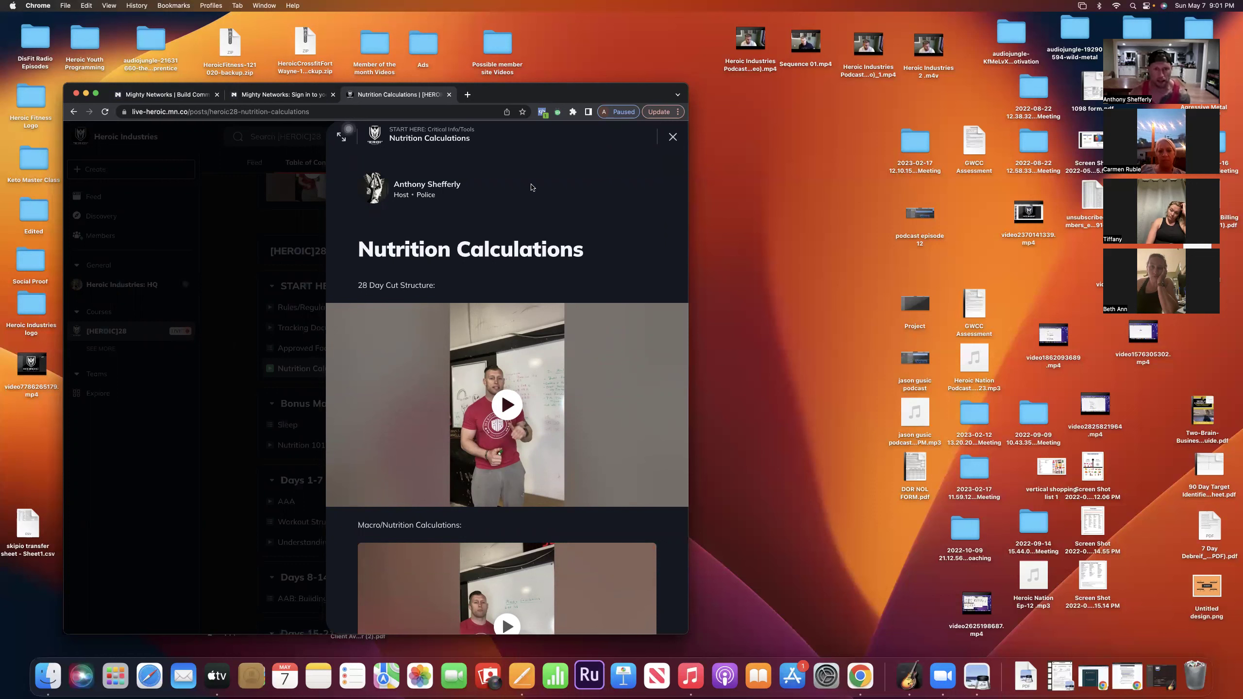
pyautogui.click(673, 139)
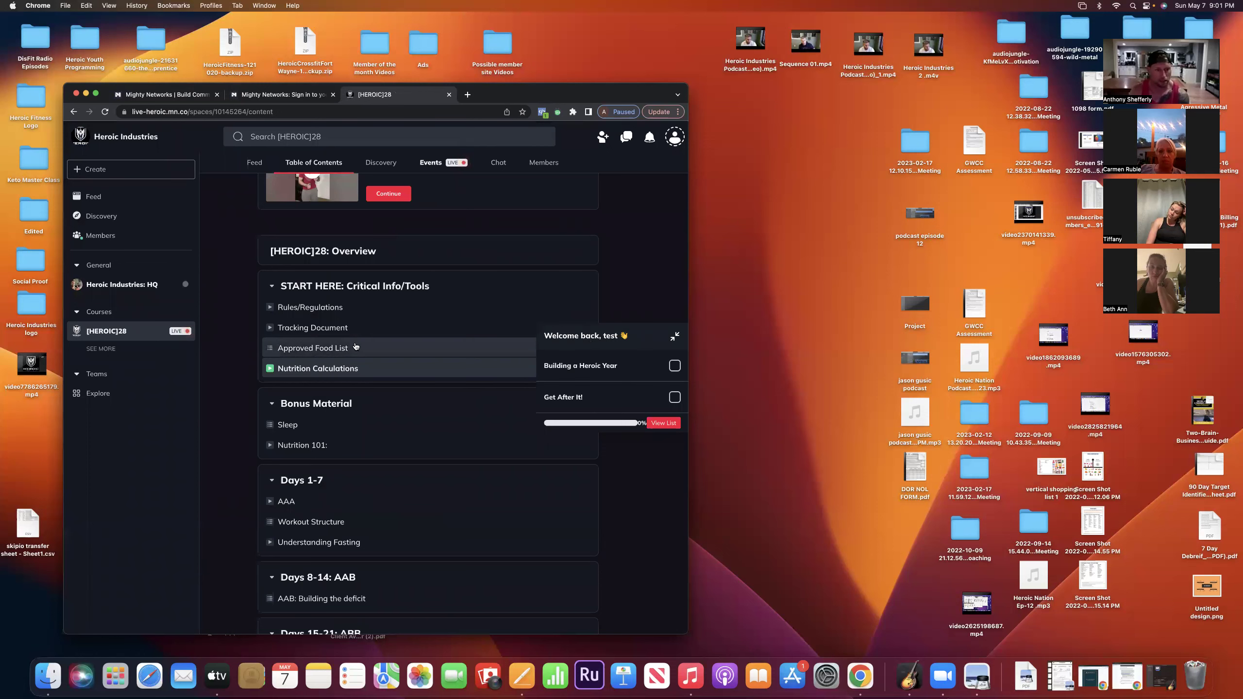
# Open the Approved Food List lesson, review its protein, vegetable, fats and herbs and spices lists, and close it.
pyautogui.click(330, 348)
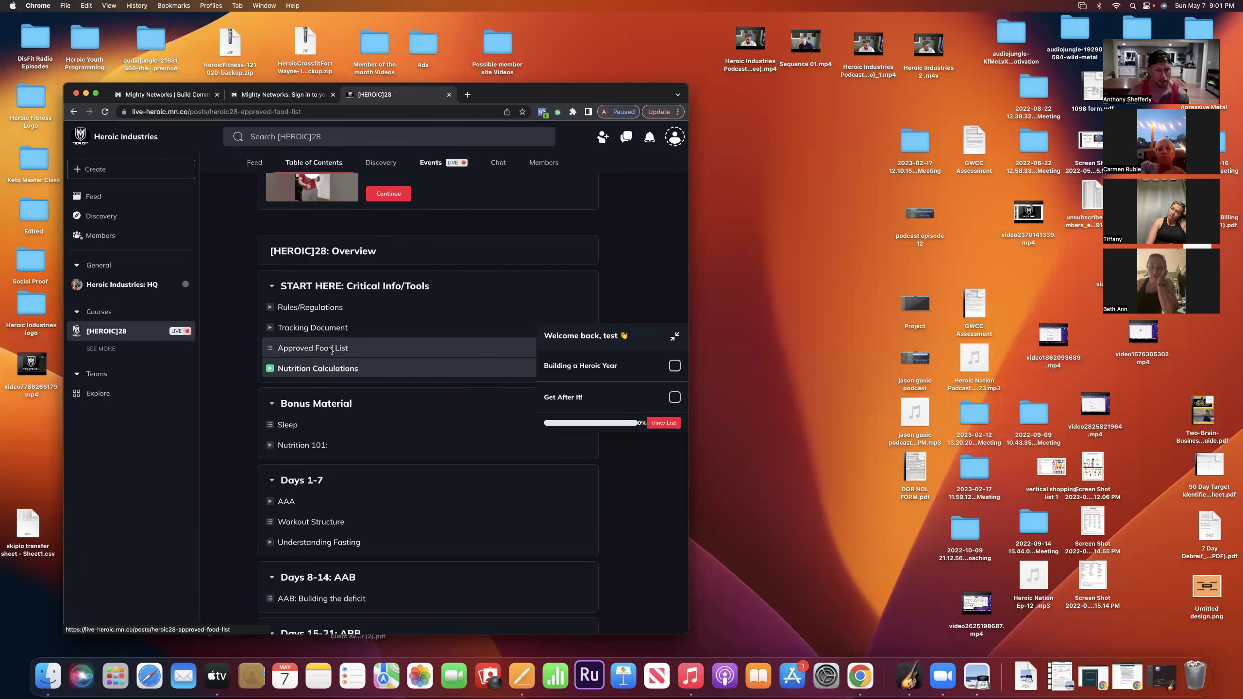
pyautogui.scroll(-8, 534, 356)
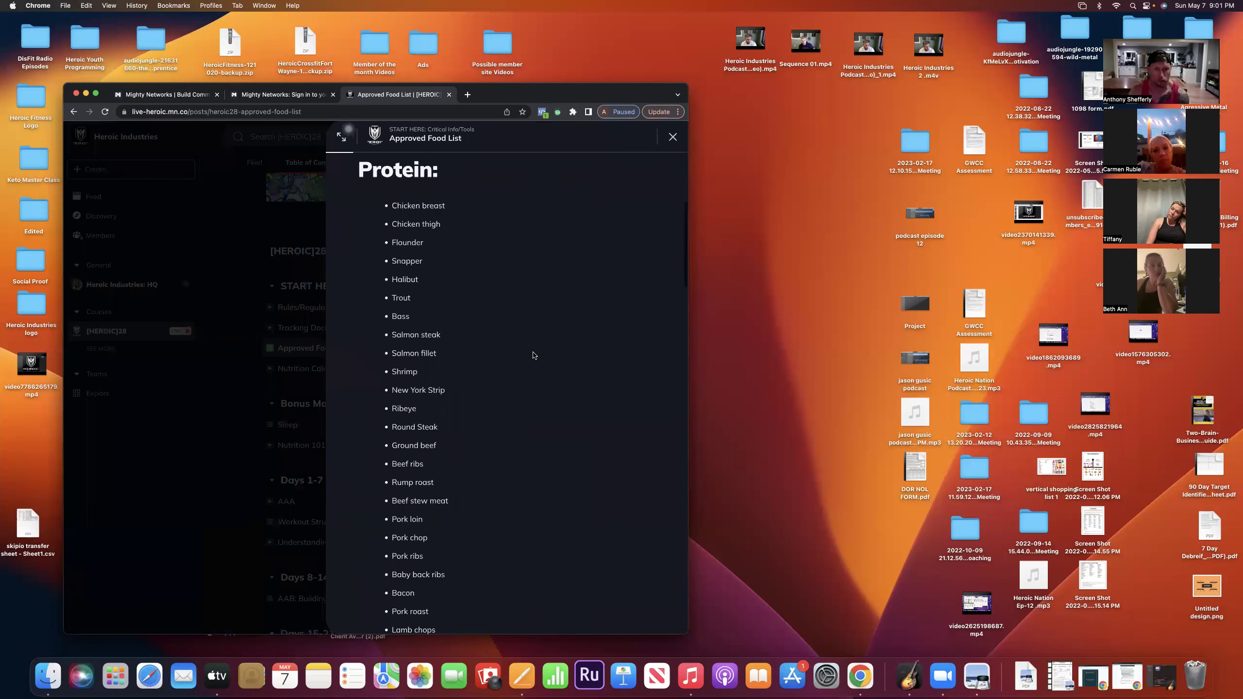
pyautogui.scroll(-8, 533, 355)
pyautogui.scroll(-10, 534, 356)
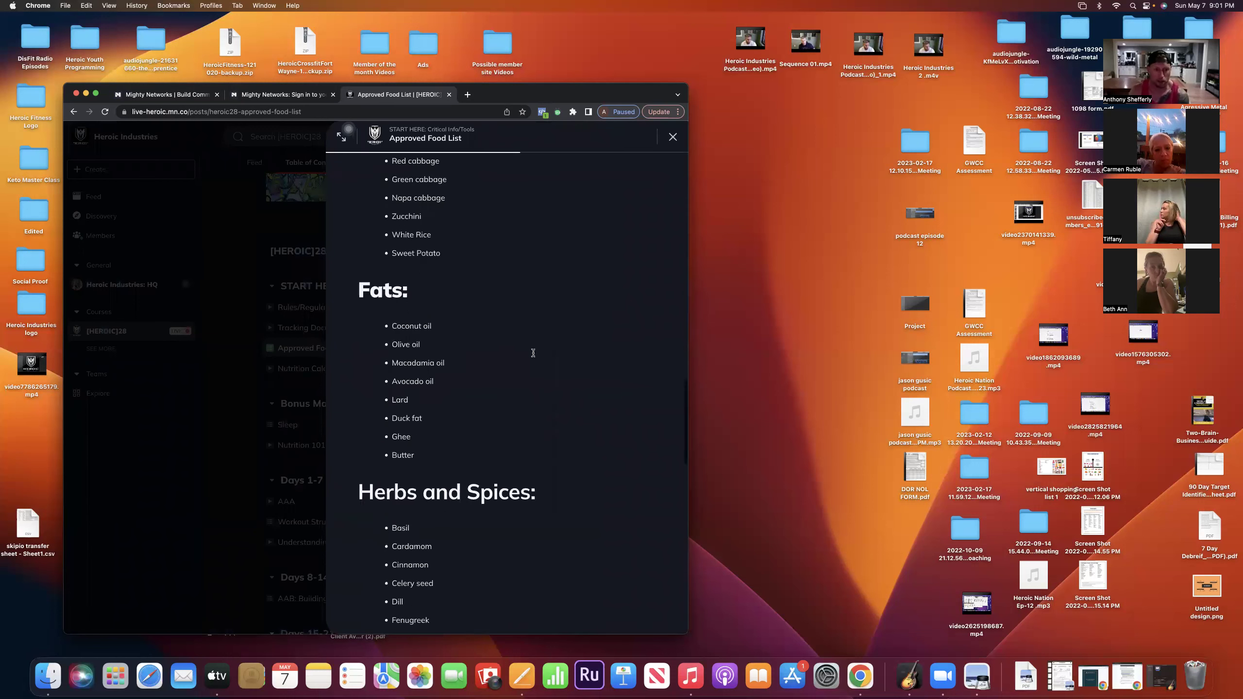
pyautogui.scroll(-5, 534, 355)
pyautogui.scroll(-1, 534, 355)
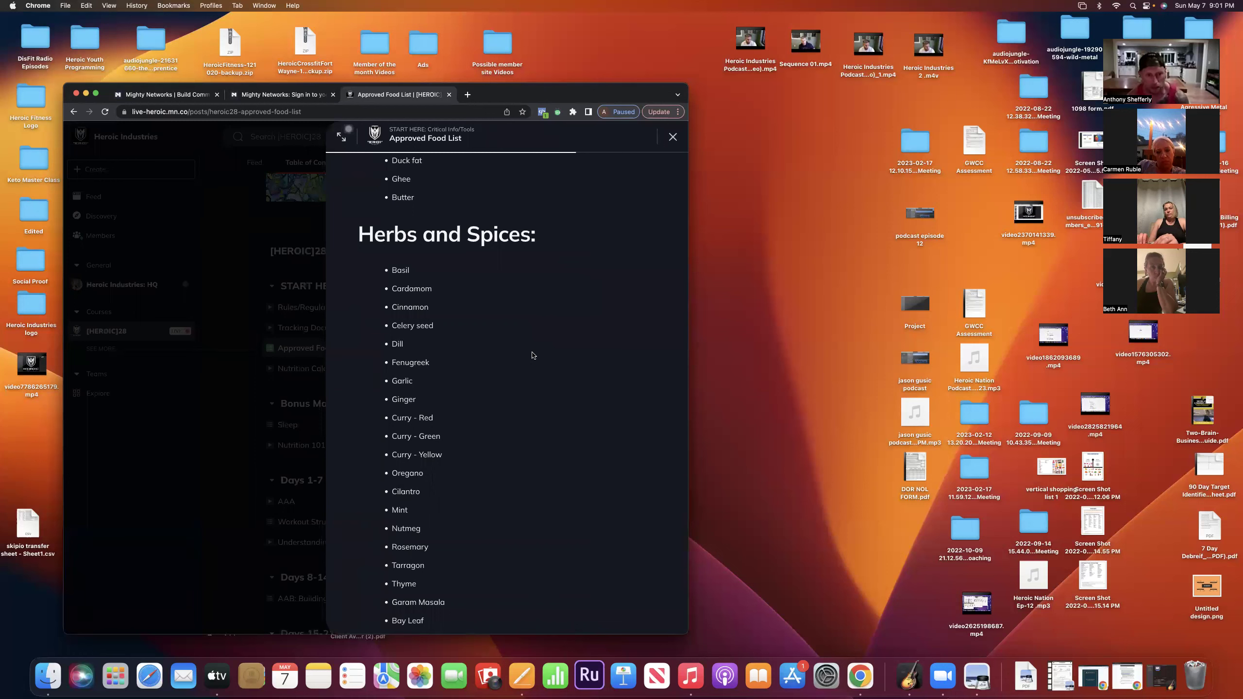
pyautogui.scroll(-7, 523, 366)
pyautogui.scroll(5, 523, 367)
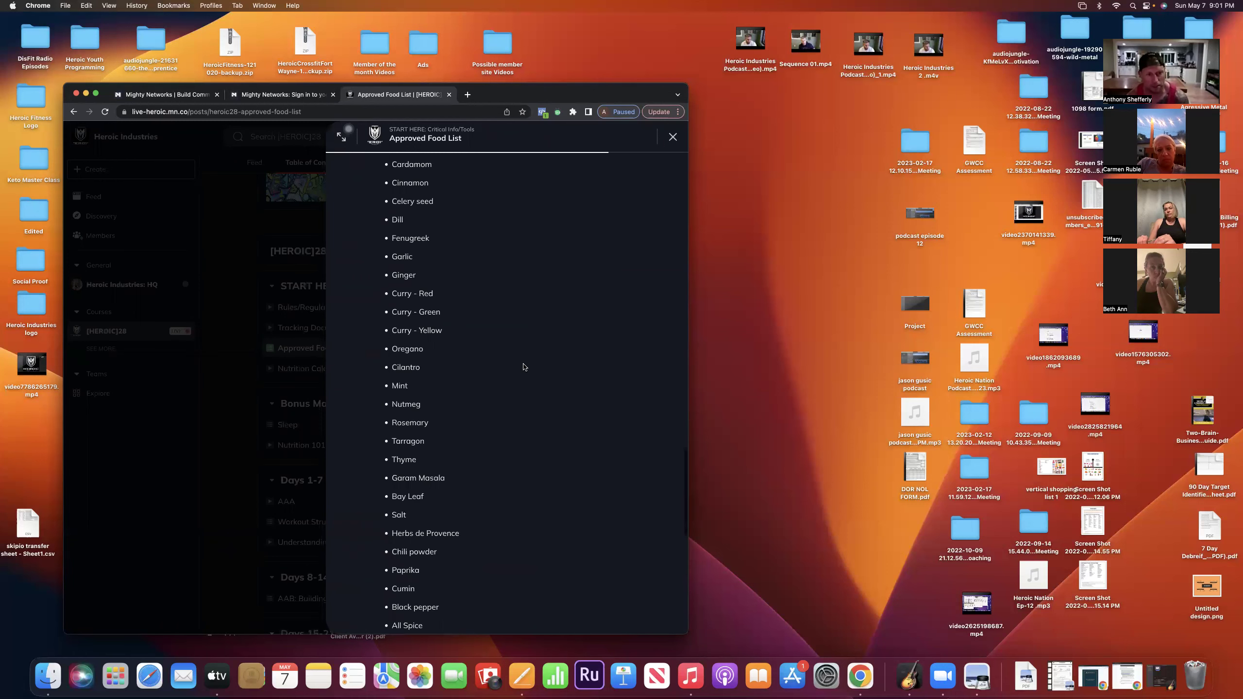
pyautogui.scroll(5, 524, 366)
pyautogui.scroll(2, 670, 138)
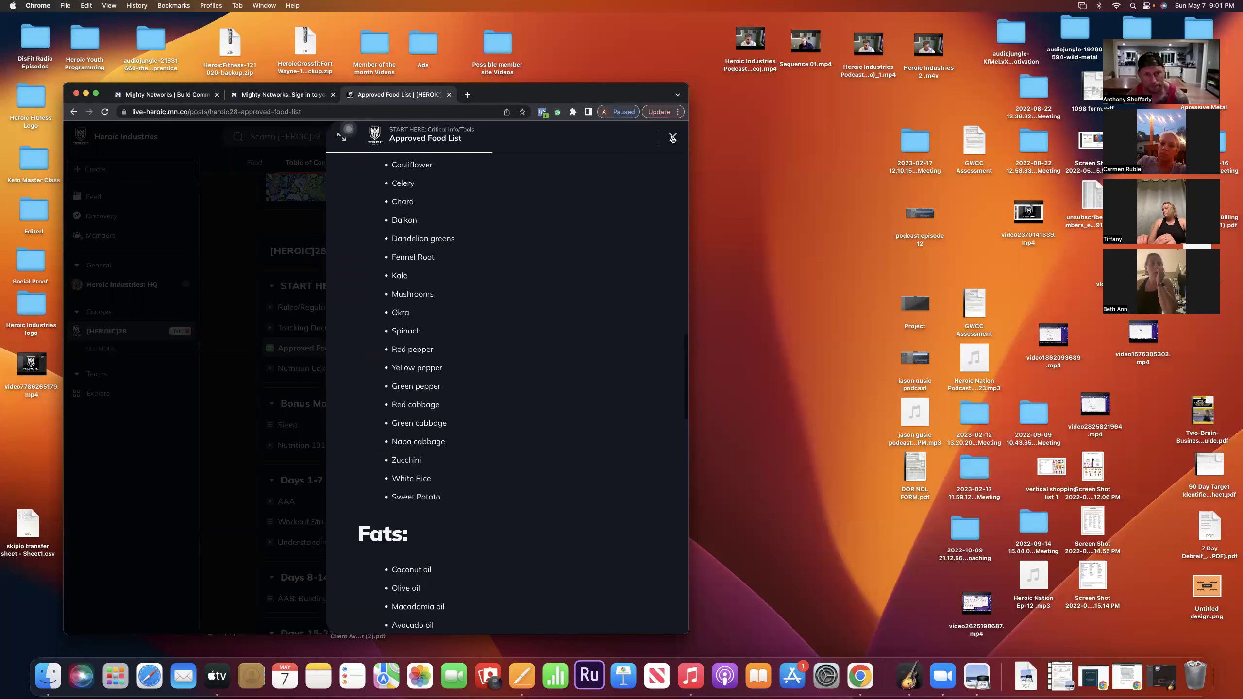
pyautogui.click(671, 138)
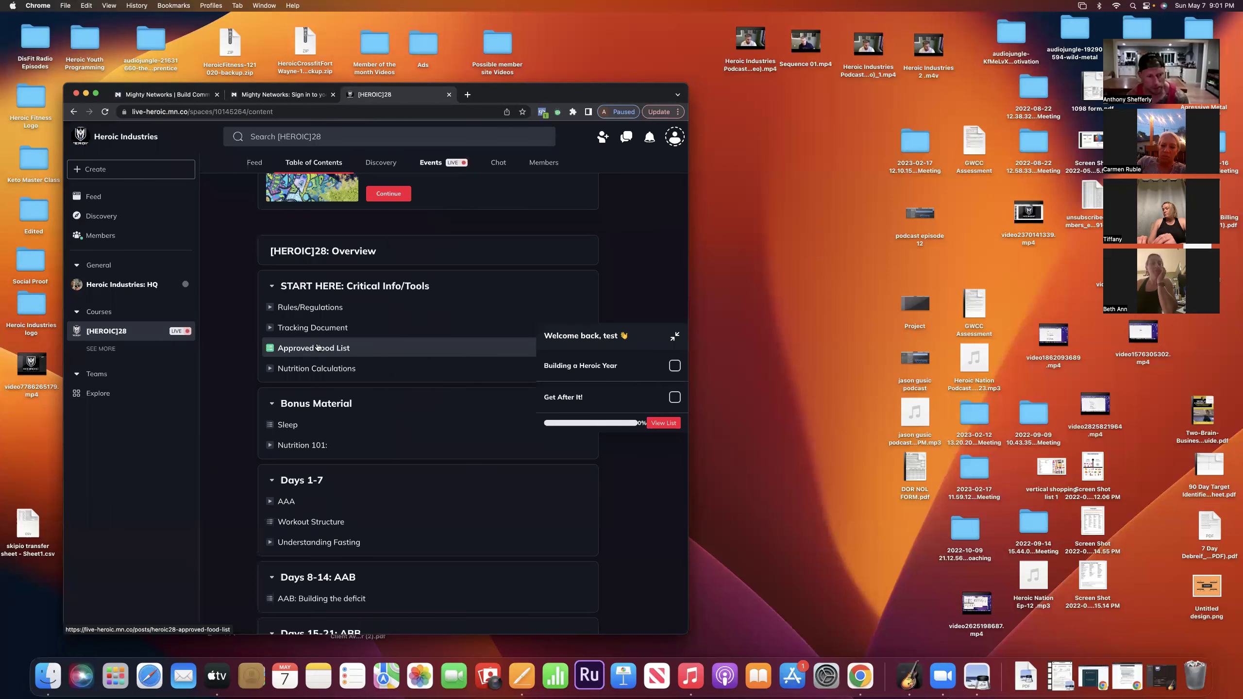
pyautogui.scroll(-4, 317, 347)
pyautogui.scroll(3, 318, 346)
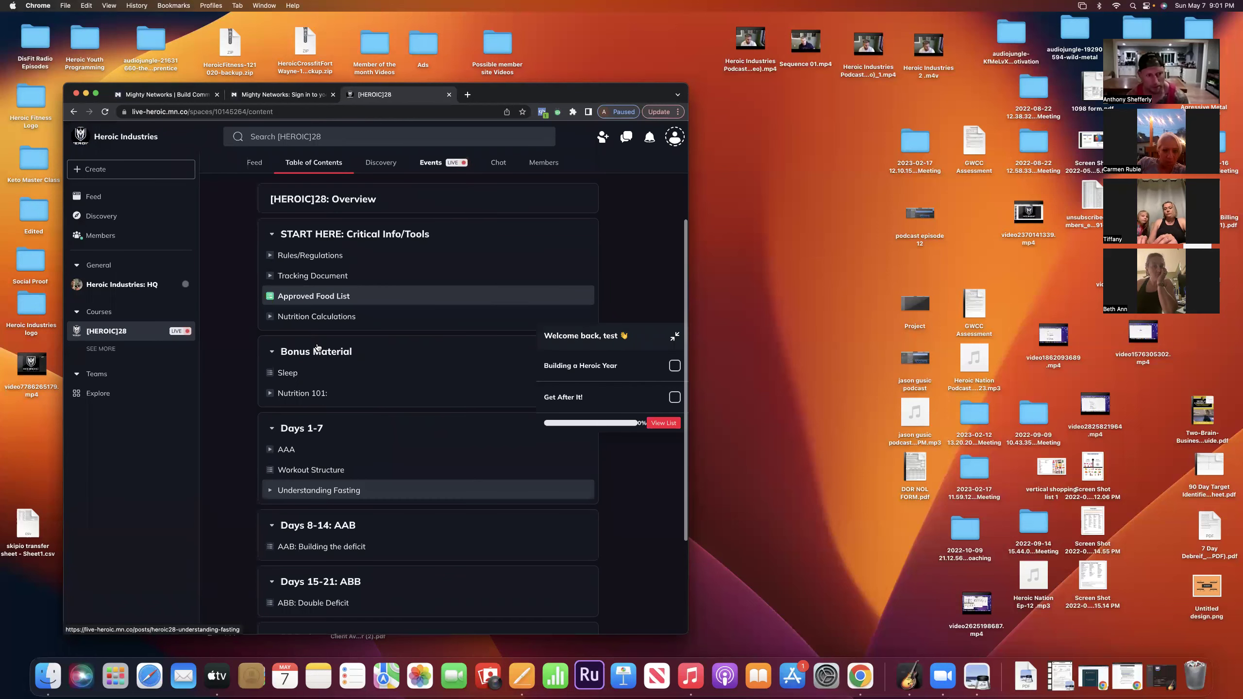
pyautogui.scroll(2, 317, 347)
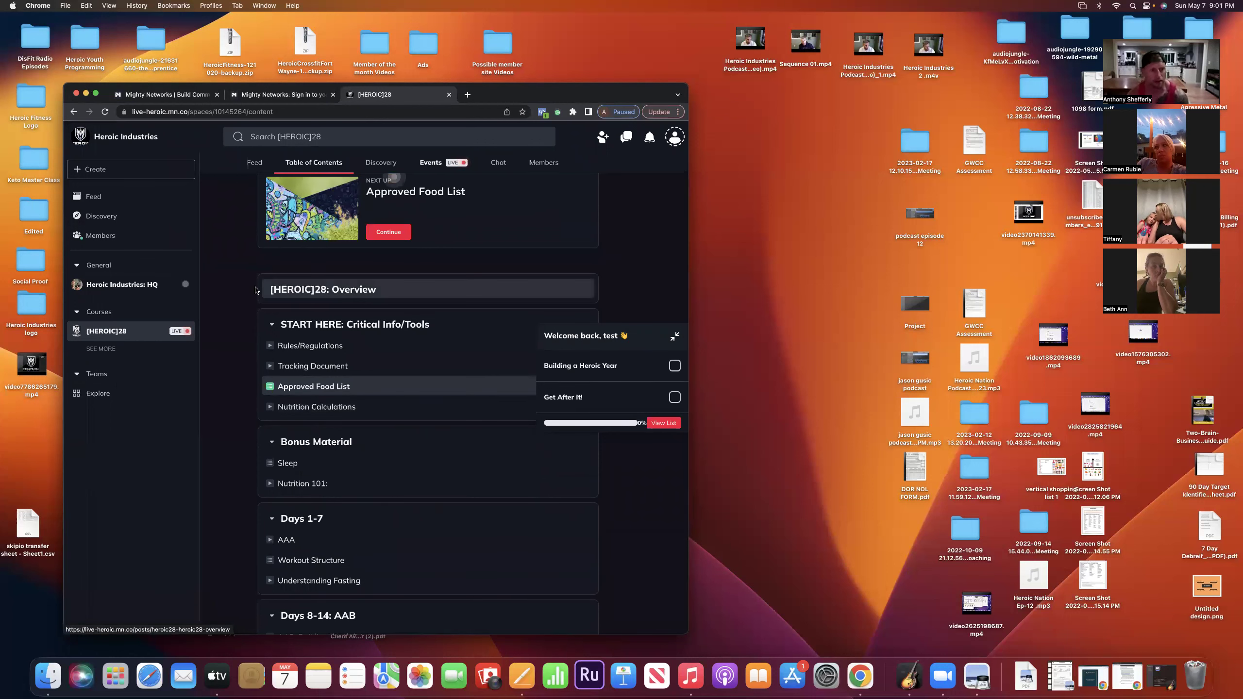
pyautogui.scroll(1, 253, 293)
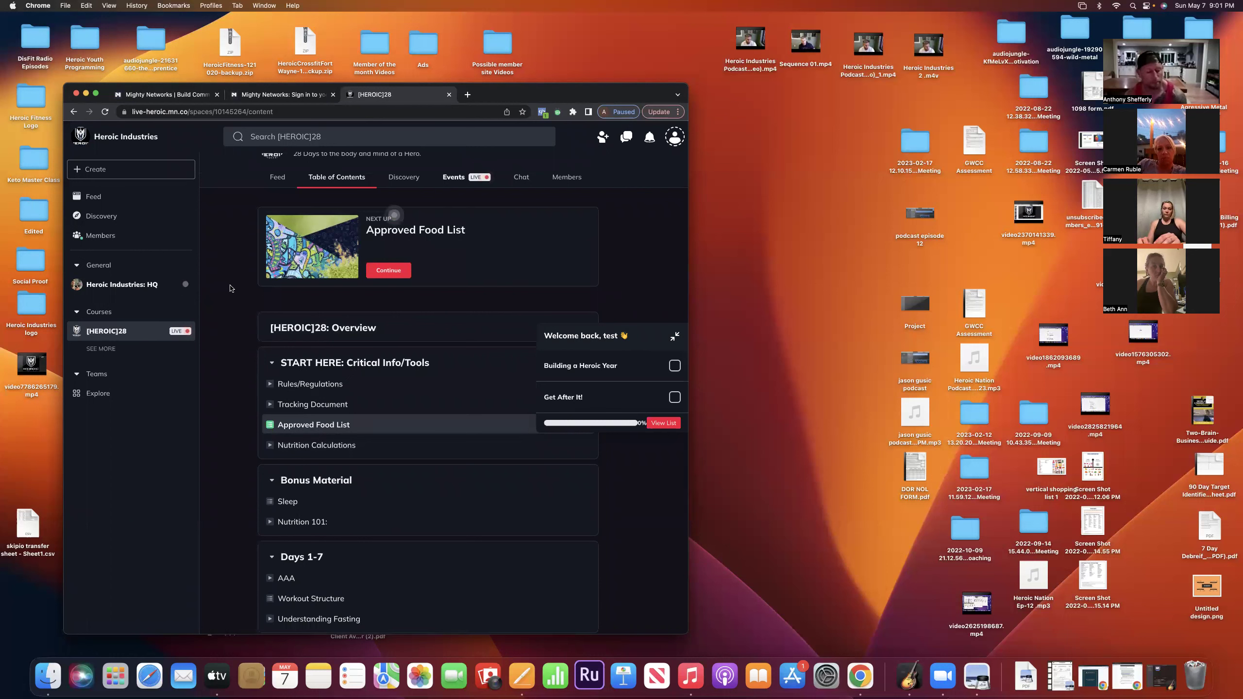
# Go to trainheroic.com in a new browser tab and log in to the coach account with the saved credentials.
pyautogui.click(469, 96)
pyautogui.write('trainheroic.com')
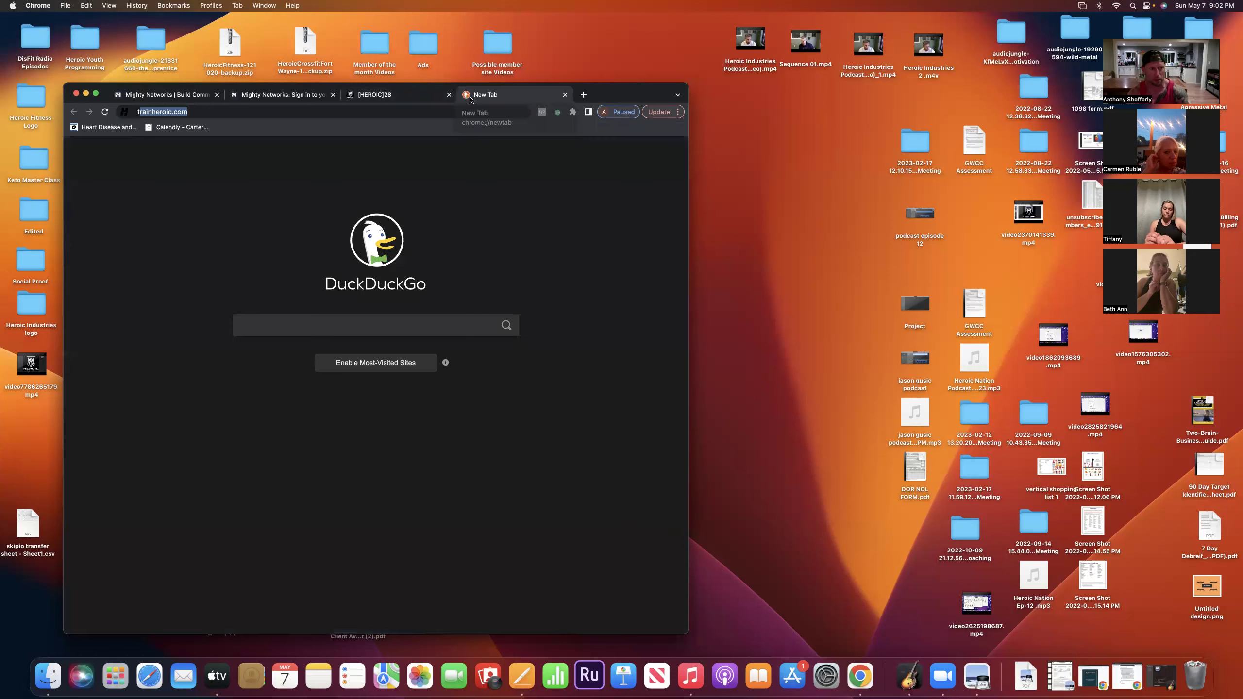
pyautogui.press('Return')
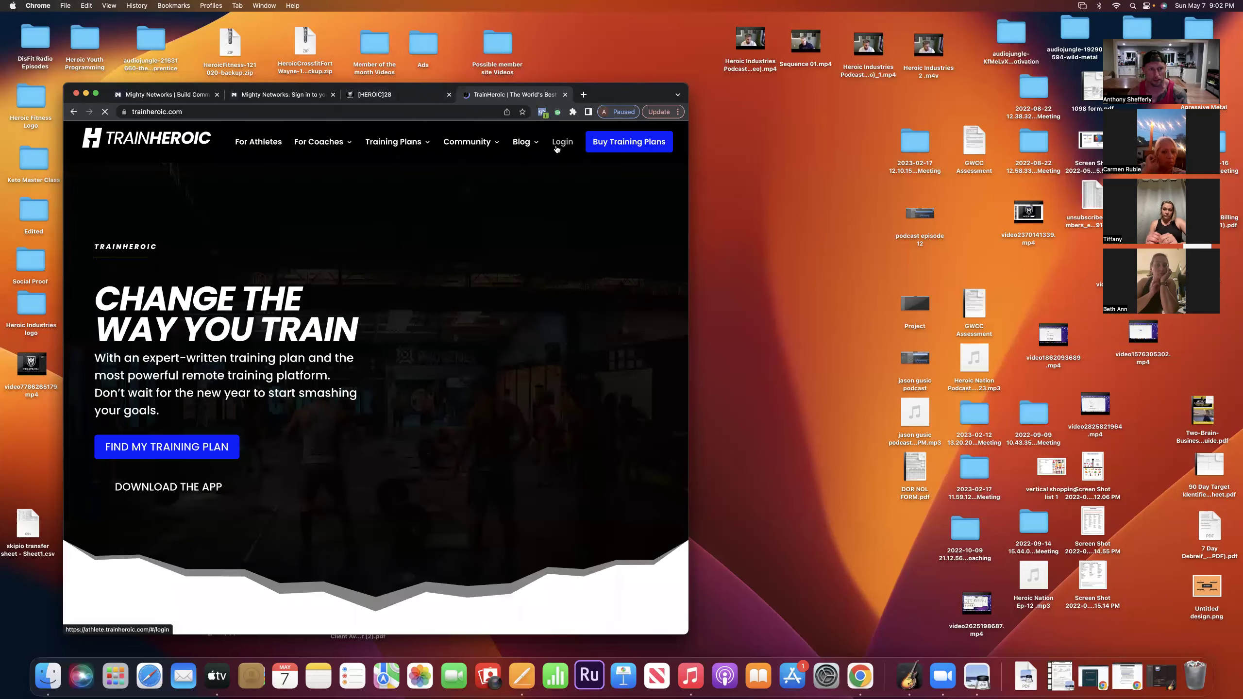
pyautogui.click(558, 143)
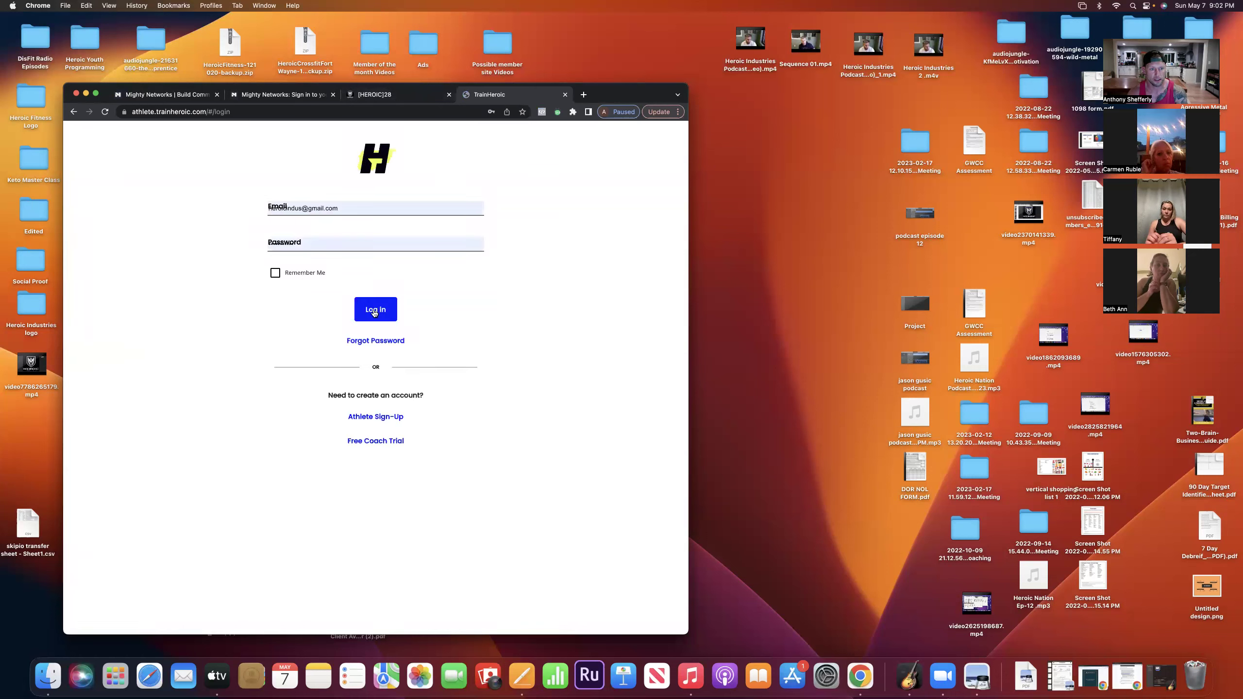
pyautogui.click(396, 317)
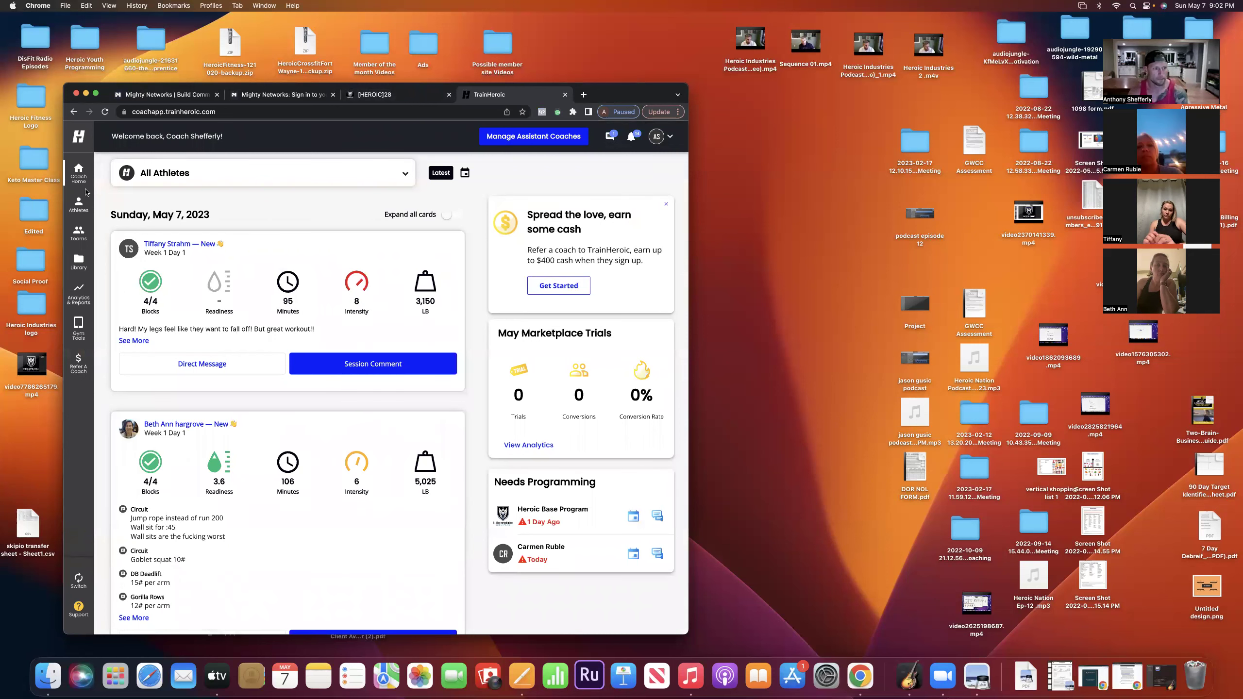
# Open the training calendar of the first athlete in the coach feed and preview the Week 1 sessions for Days 1, 2, 3 and 5.
pyautogui.click(170, 245)
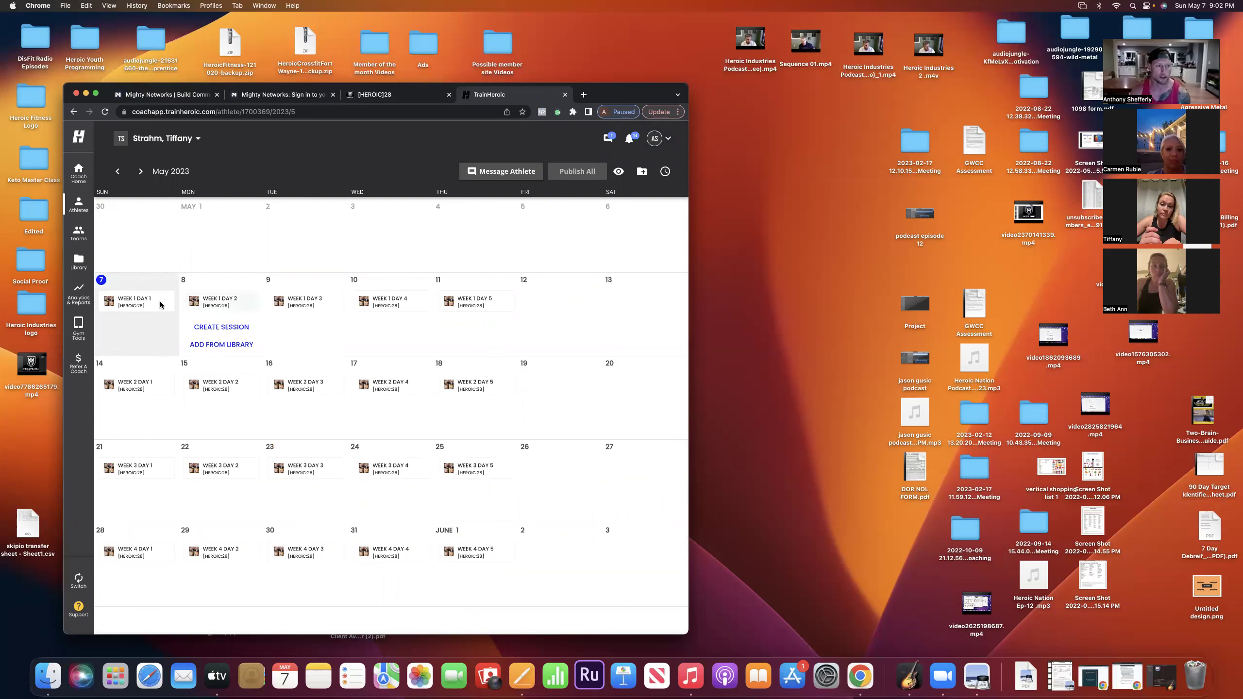
pyautogui.moveTo(141, 304)
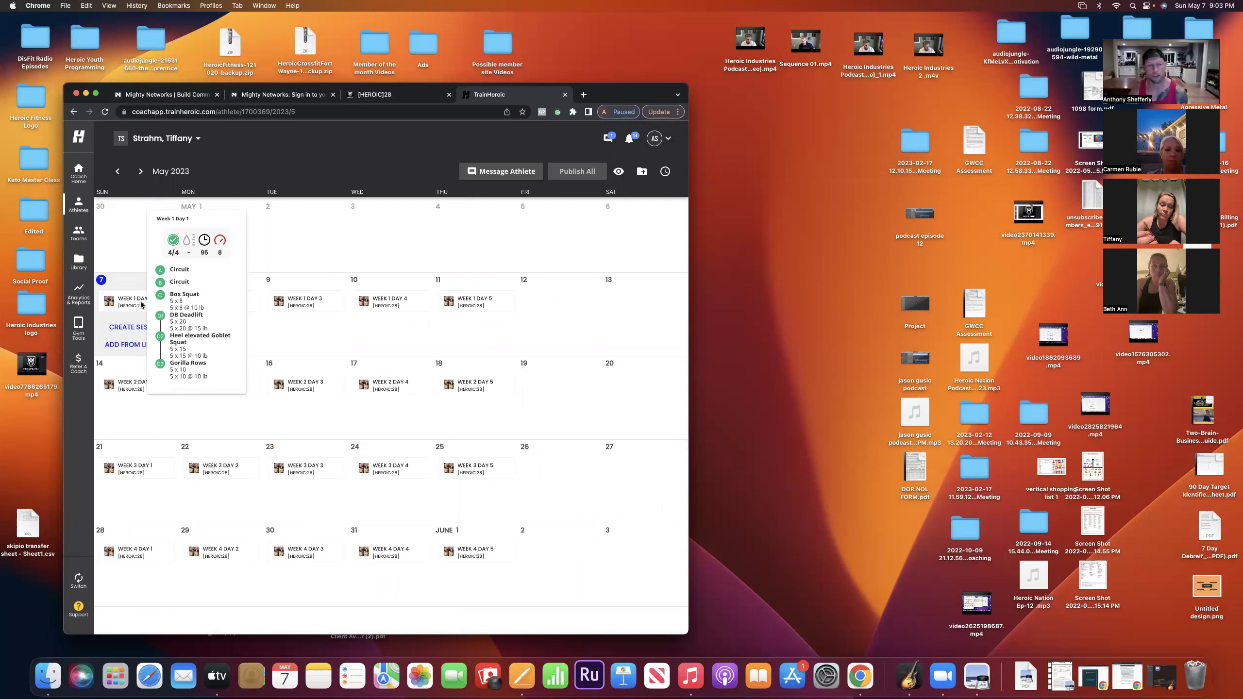
pyautogui.click(316, 302)
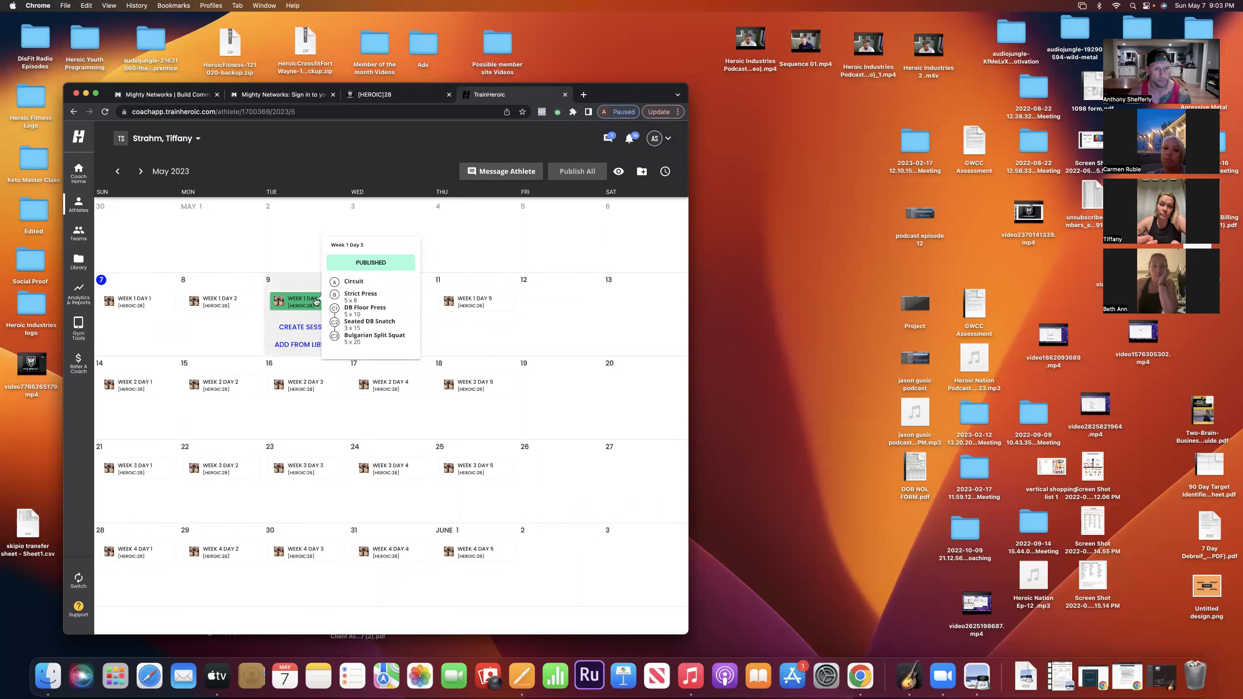
pyautogui.click(464, 301)
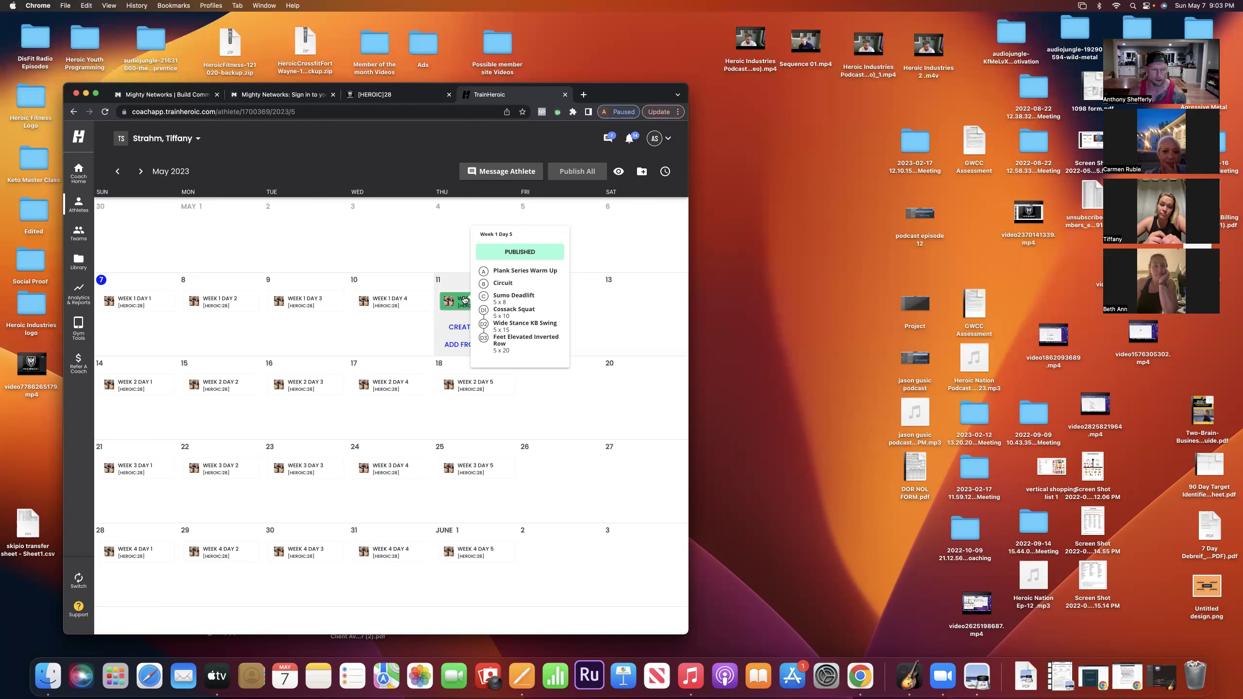
pyautogui.moveTo(213, 306)
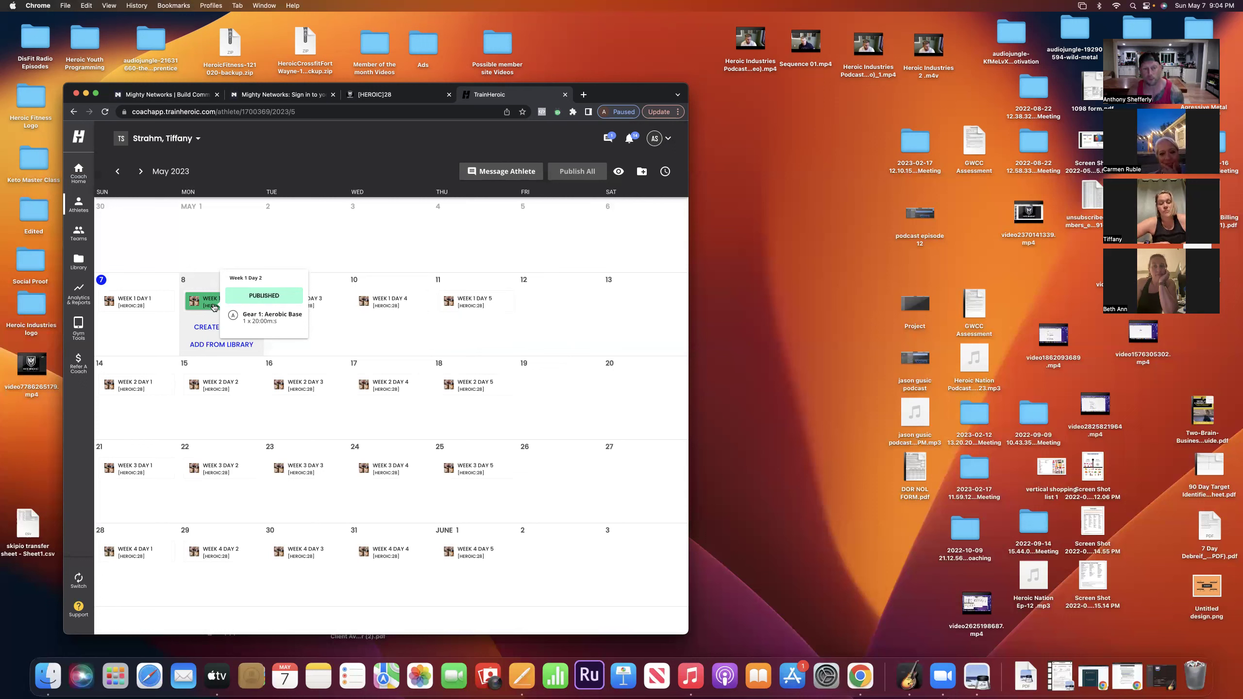
pyautogui.moveTo(129, 300)
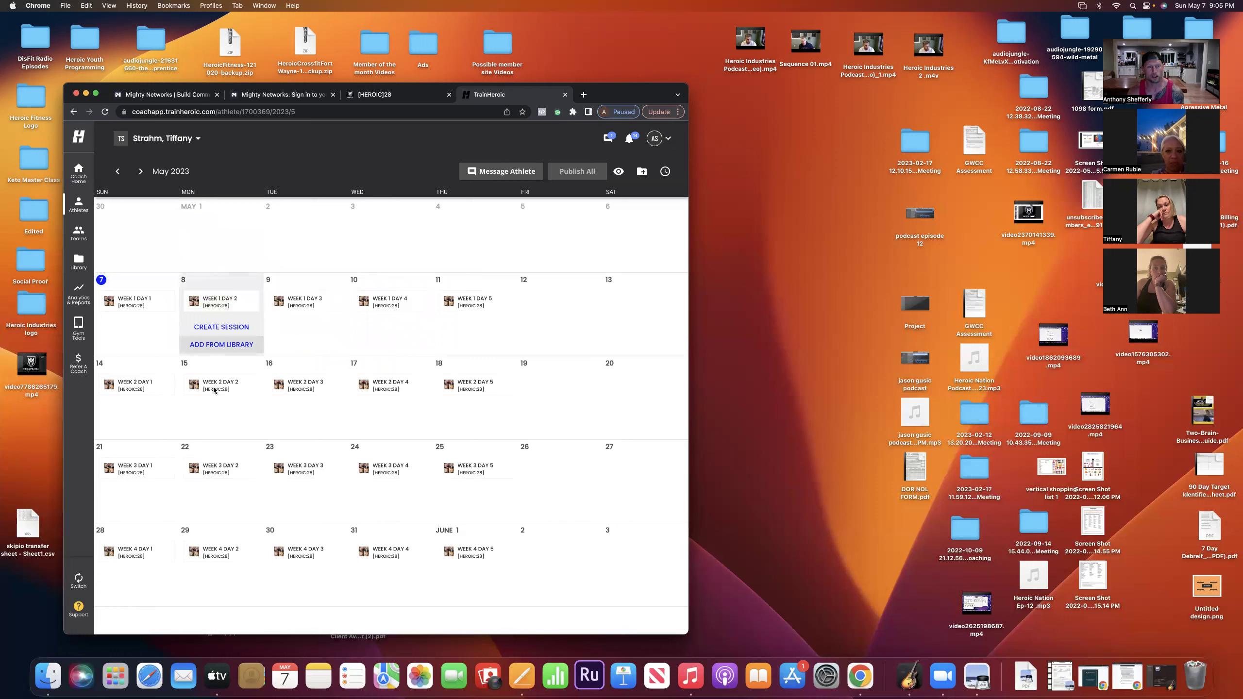
# Review how the [HEROIC]28 sessions are laid out across the May 2023 calendar, previewing Week 1 Day 1, Week 1 Day 5 and Week 3 Day 5.
pyautogui.moveTo(214, 390)
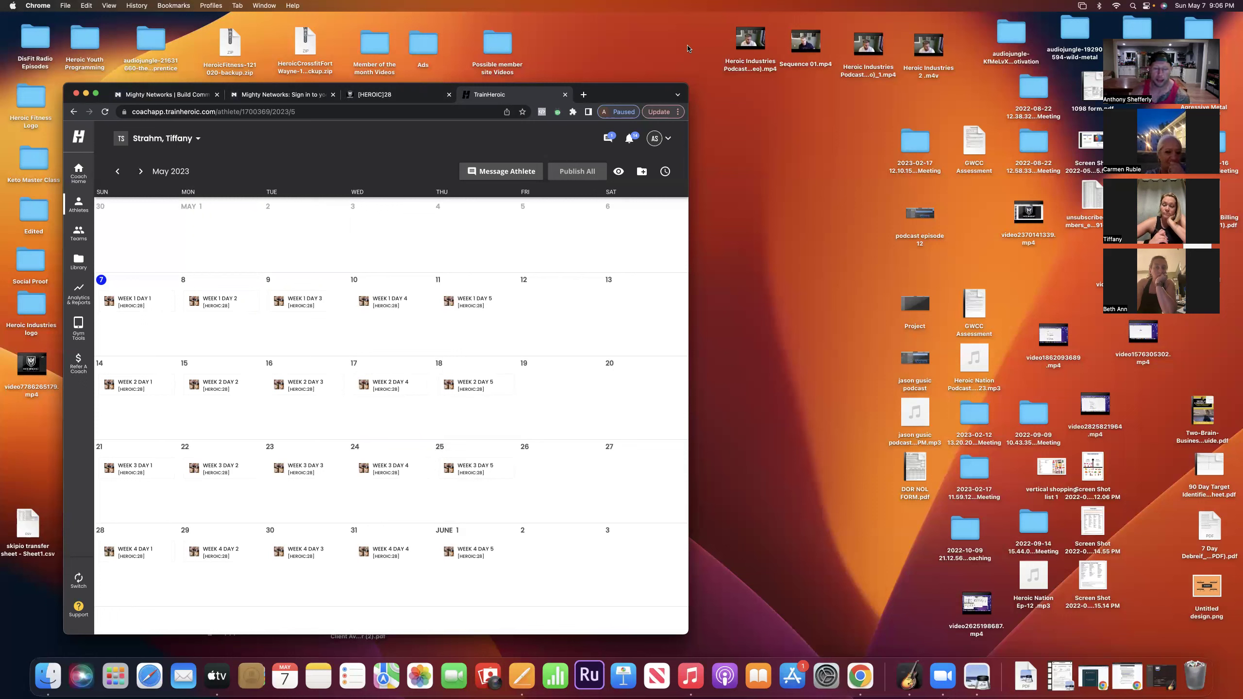
pyautogui.moveTo(586, 330)
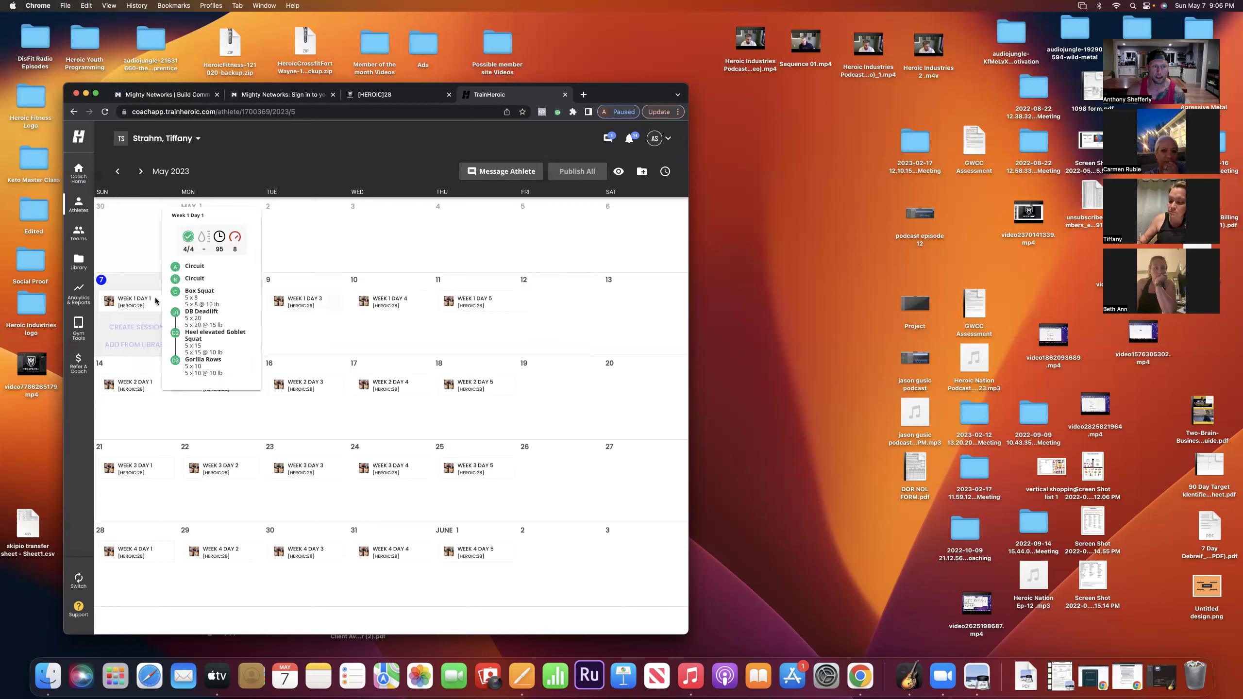
pyautogui.moveTo(136, 302)
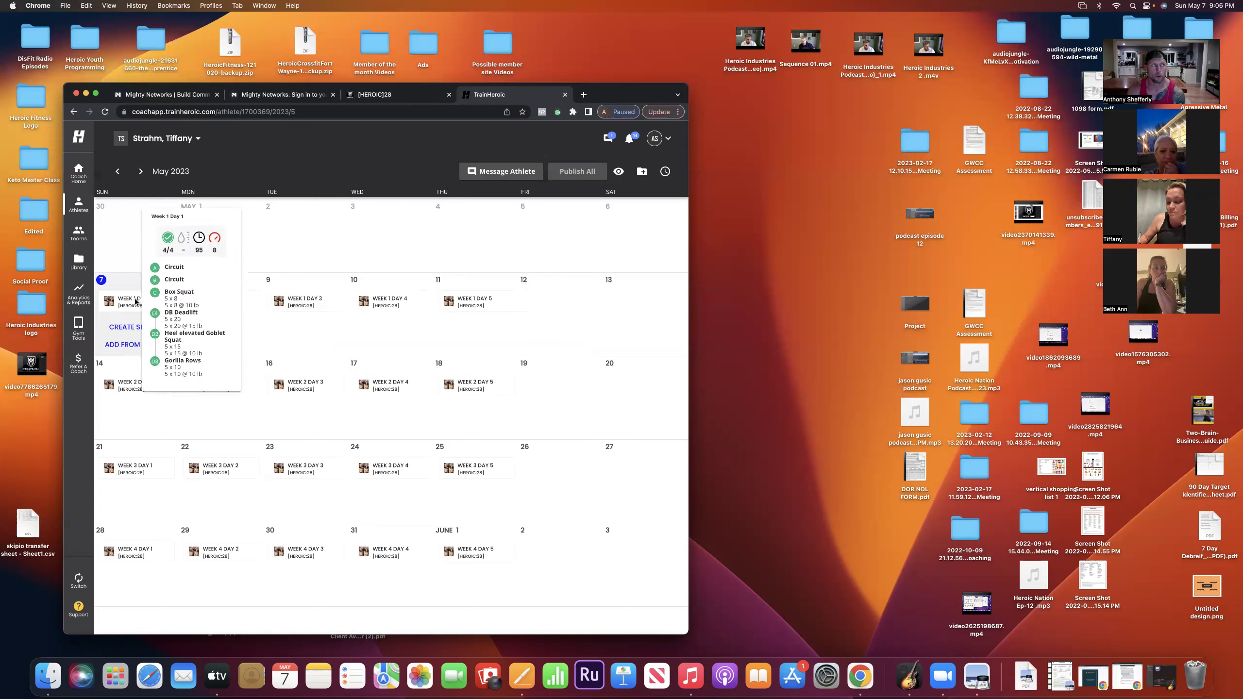
pyautogui.moveTo(290, 308)
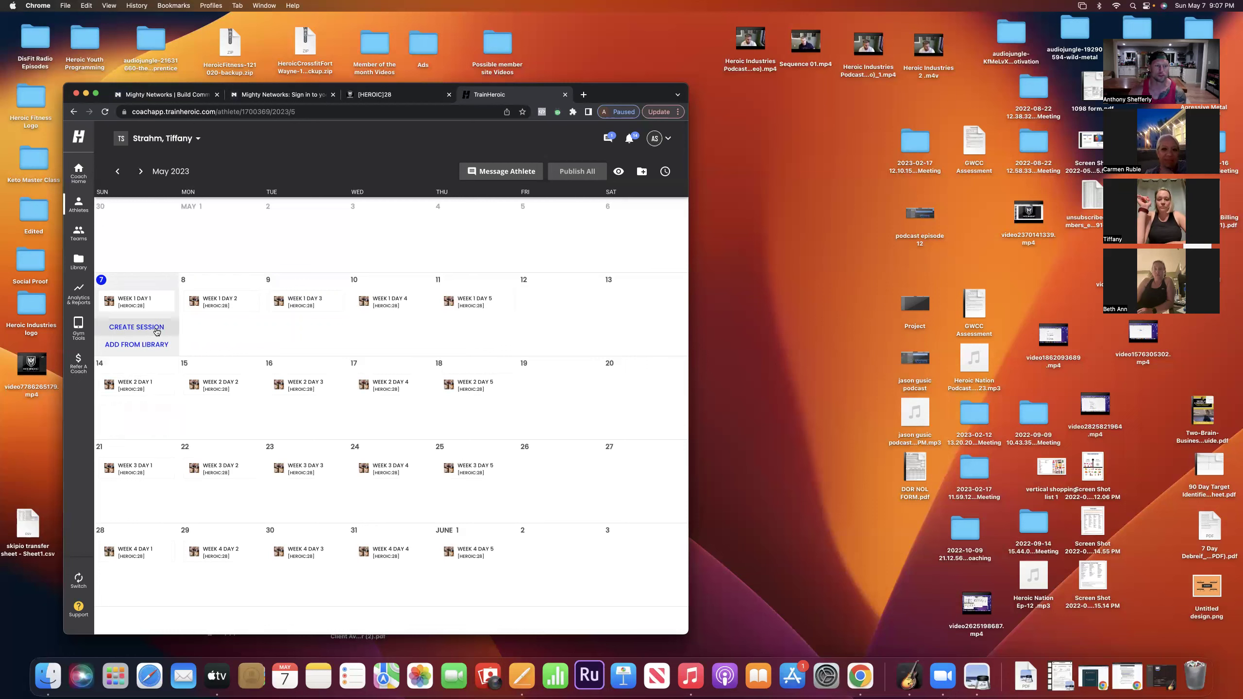
pyautogui.moveTo(451, 311)
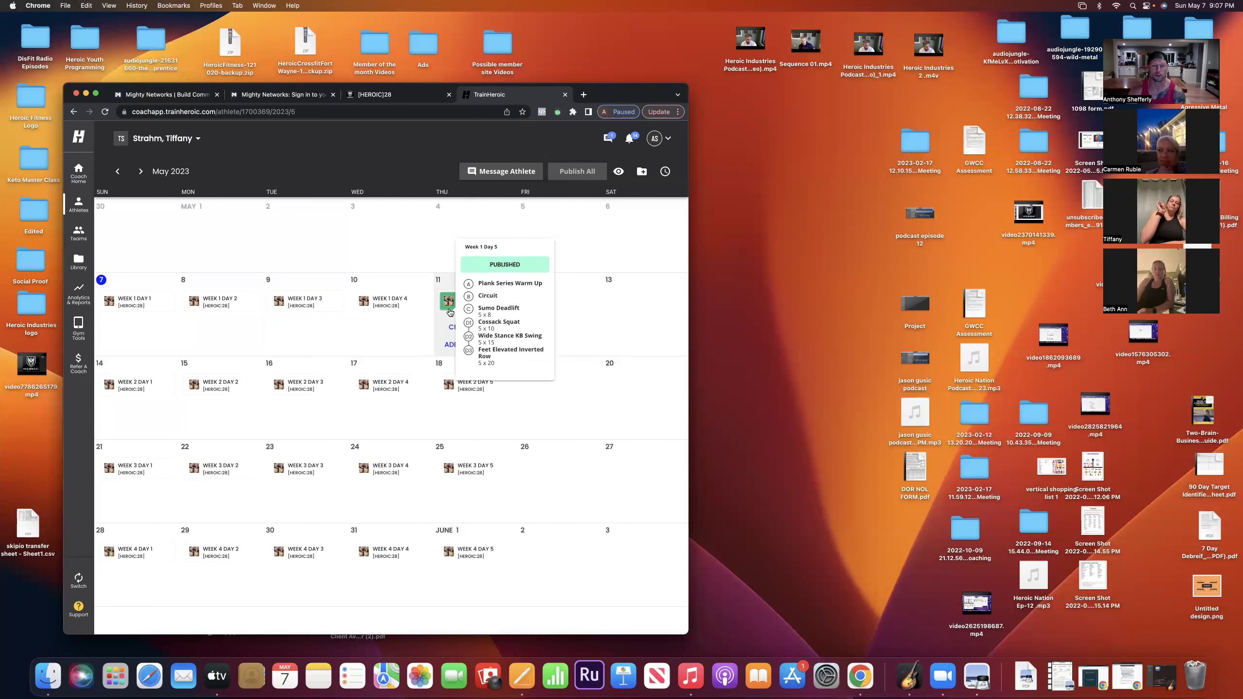
pyautogui.moveTo(516, 390)
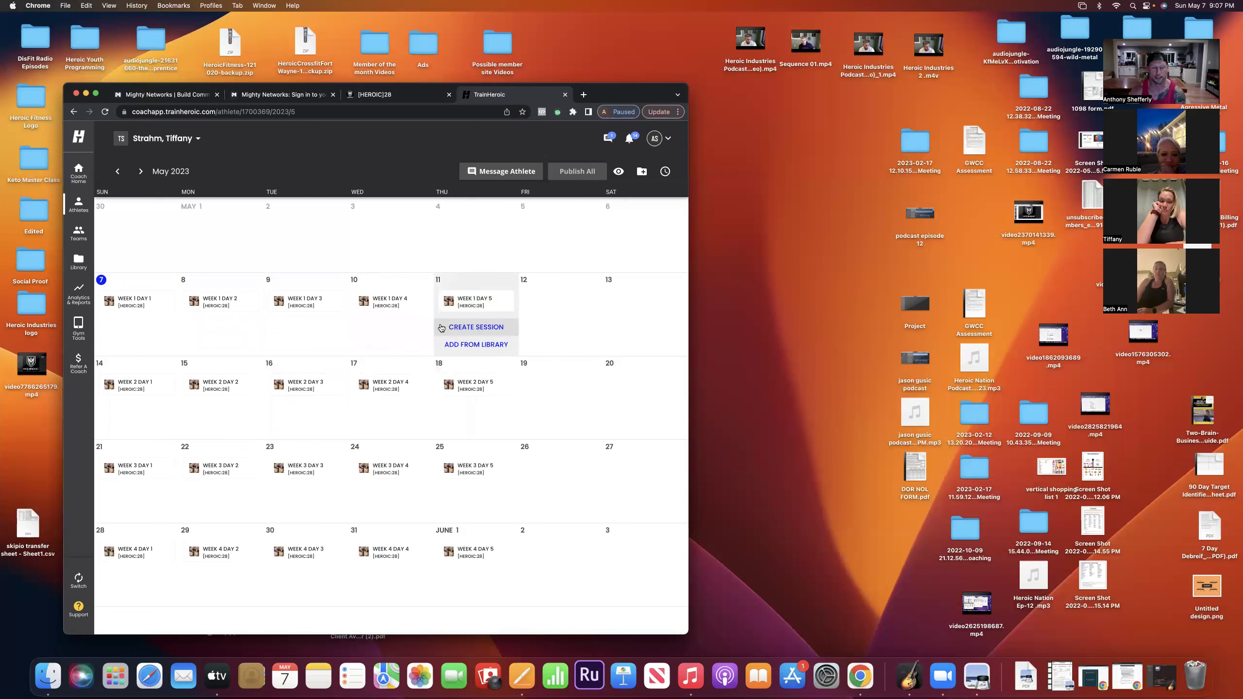
pyautogui.moveTo(454, 391)
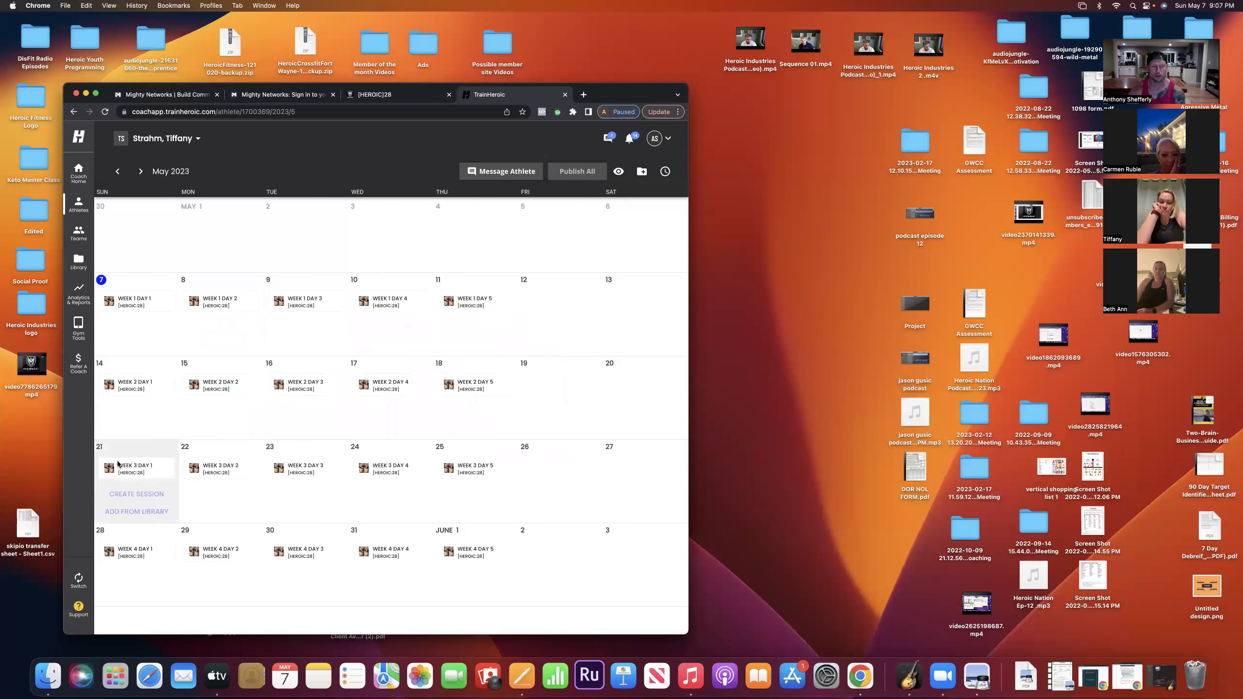
pyautogui.moveTo(502, 479)
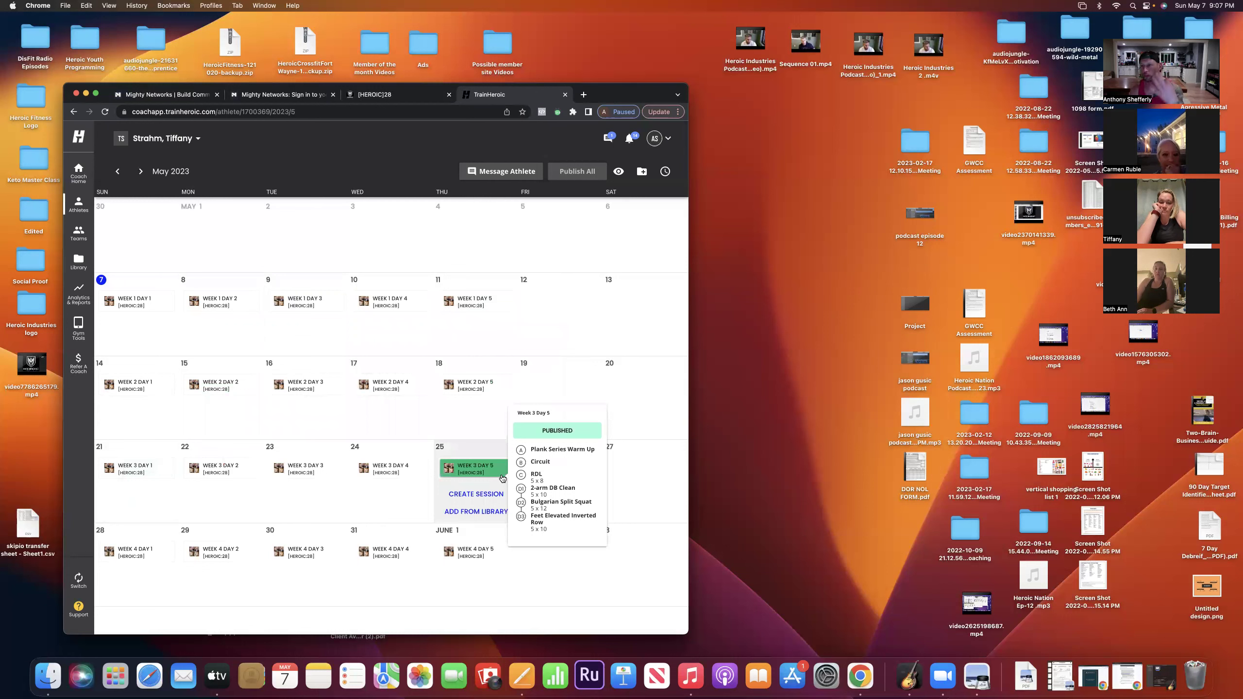